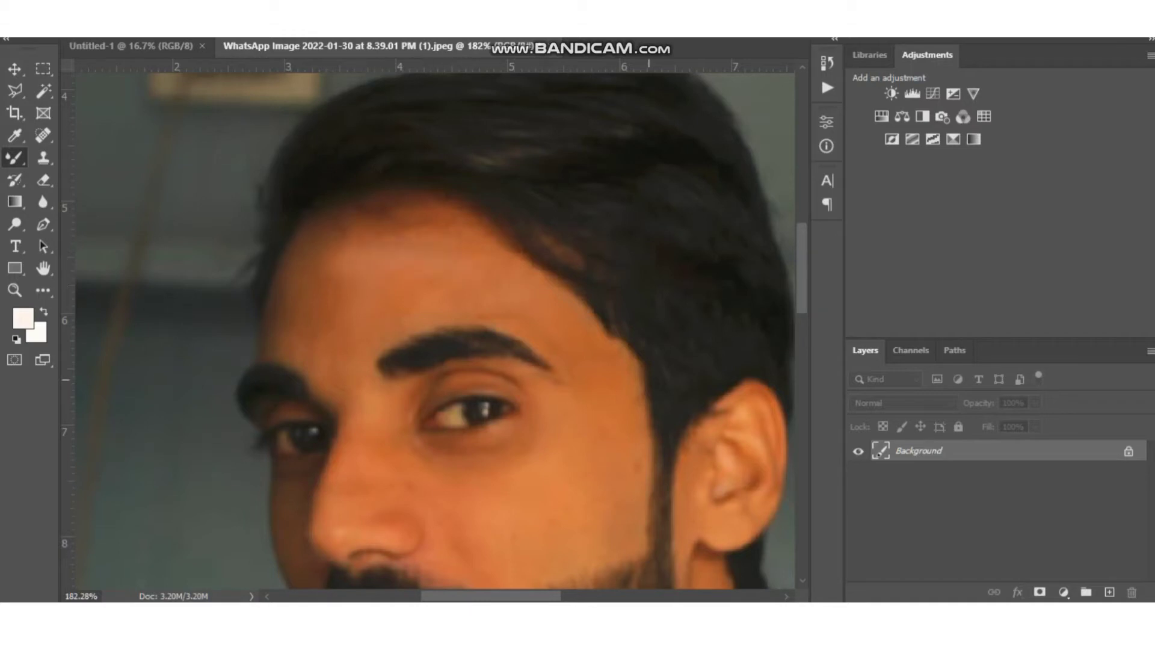
- Smooth the skin on the nose, the near cheek and the temple with the Mixer Brush
{"action": "scroll", "coordinate": [620, 379], "scroll_direction": "down", "scroll_amount": 1}
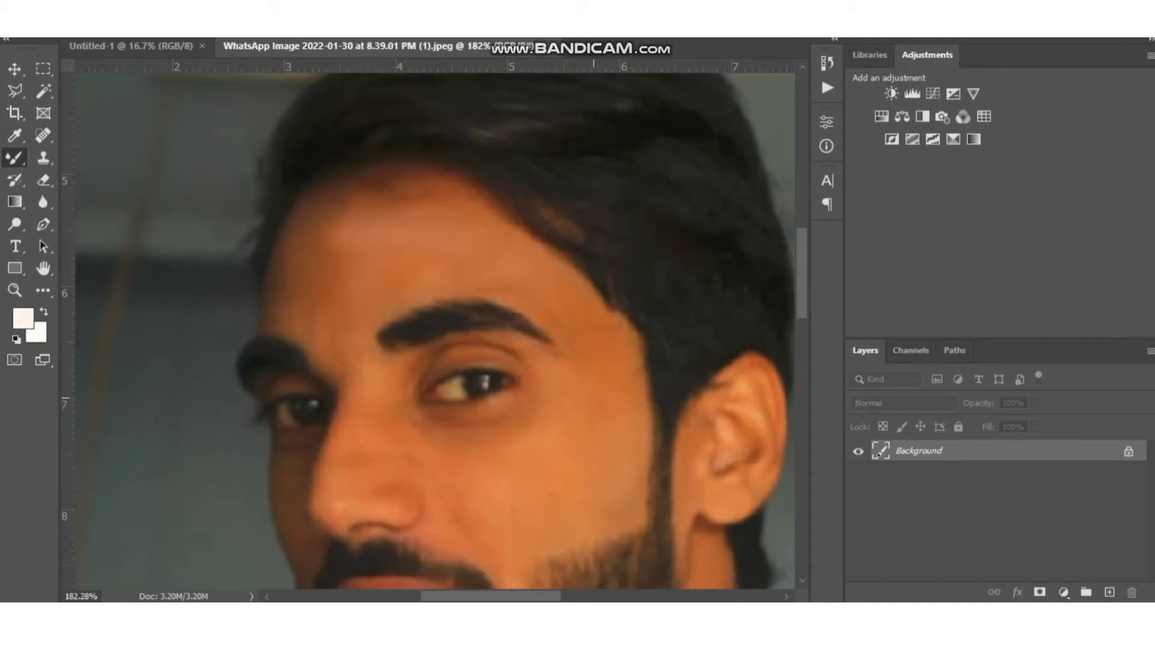
{"action": "mouse_move", "coordinate": [355, 370]}
{"action": "left_mouse_down"}
{"action": "mouse_move", "coordinate": [352, 445]}
{"action": "mouse_move", "coordinate": [409, 460]}
{"action": "mouse_move", "coordinate": [390, 414]}
{"action": "left_mouse_up"}
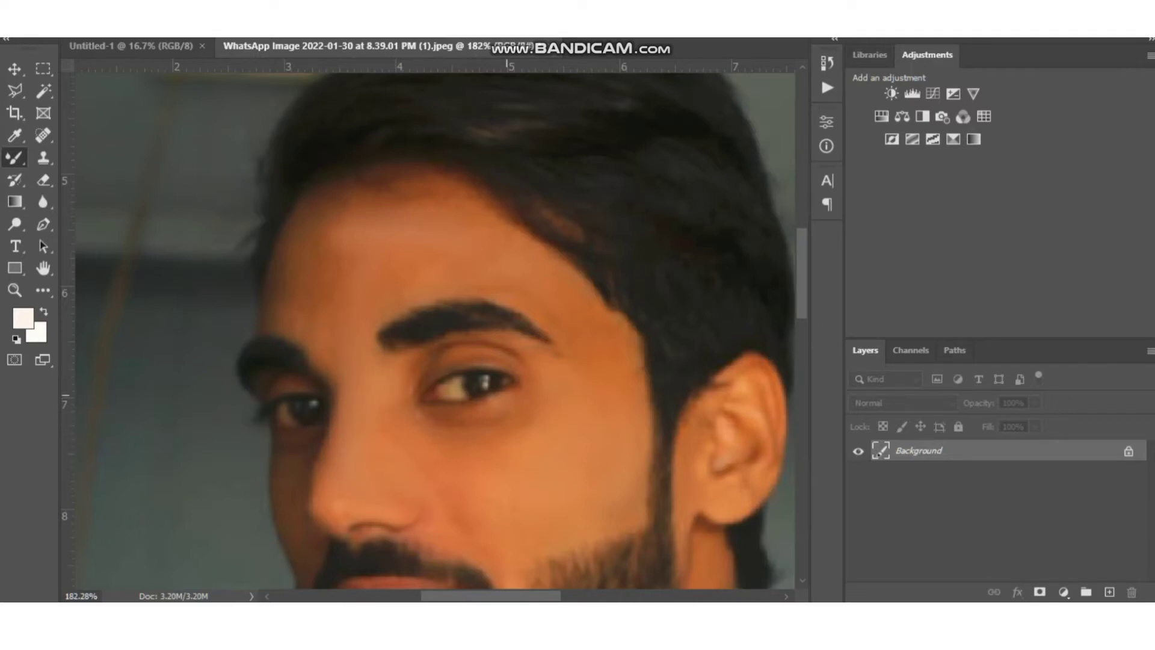
{"action": "scroll", "coordinate": [510, 395], "scroll_direction": "up", "scroll_amount": 1}
{"action": "scroll", "coordinate": [457, 392], "scroll_direction": "down", "scroll_amount": 2}
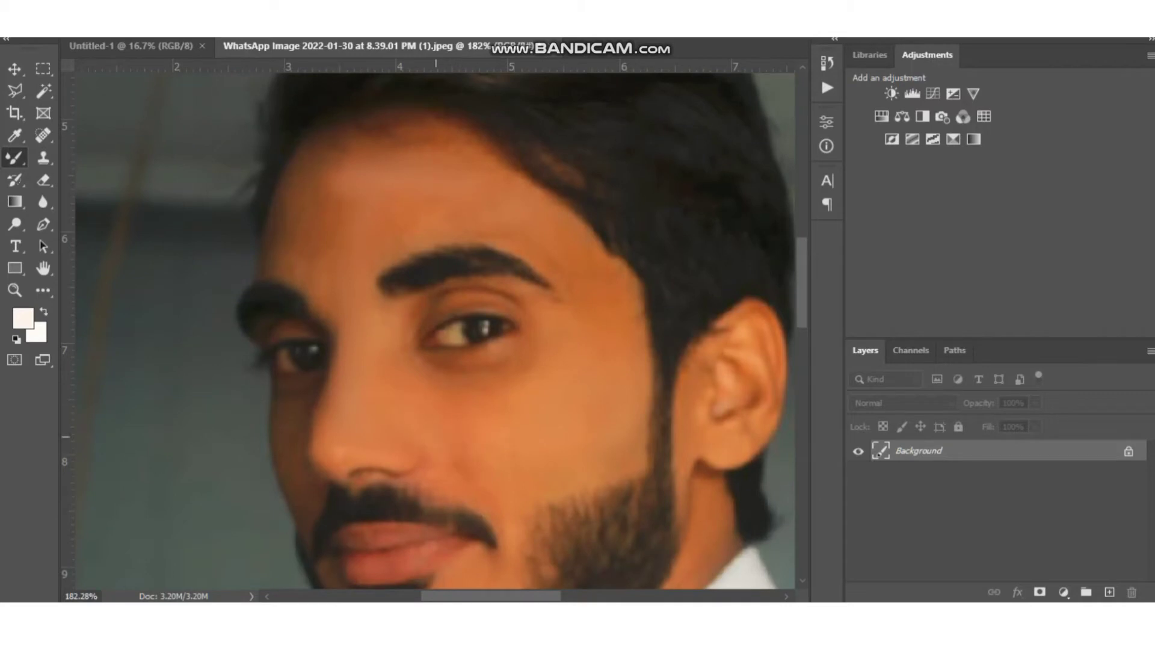
{"action": "mouse_move", "coordinate": [436, 188]}
{"action": "left_mouse_down"}
{"action": "mouse_move", "coordinate": [533, 202]}
{"action": "mouse_move", "coordinate": [536, 219]}
{"action": "mouse_move", "coordinate": [615, 289]}
{"action": "mouse_move", "coordinate": [629, 361]}
{"action": "mouse_move", "coordinate": [566, 271]}
{"action": "mouse_move", "coordinate": [480, 218]}
{"action": "left_mouse_up"}
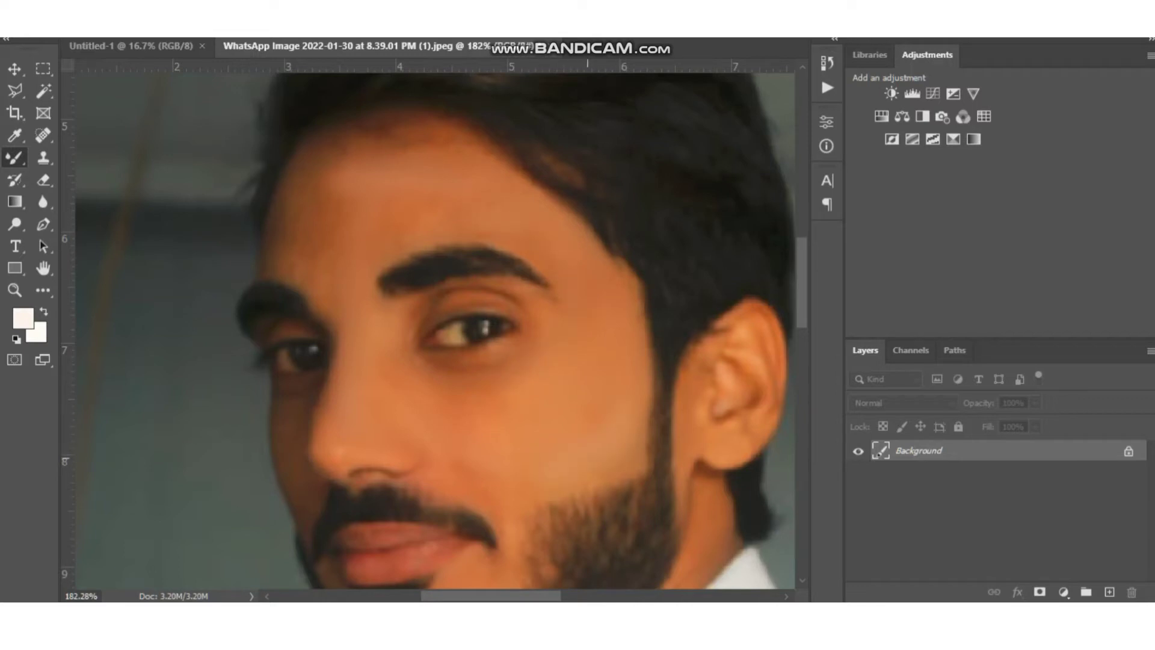
- Even out the forehead skin from the far hairline down to the eyebrows with Mixer Brush strokes
{"action": "scroll", "coordinate": [433, 331], "scroll_direction": "down", "scroll_amount": 3}
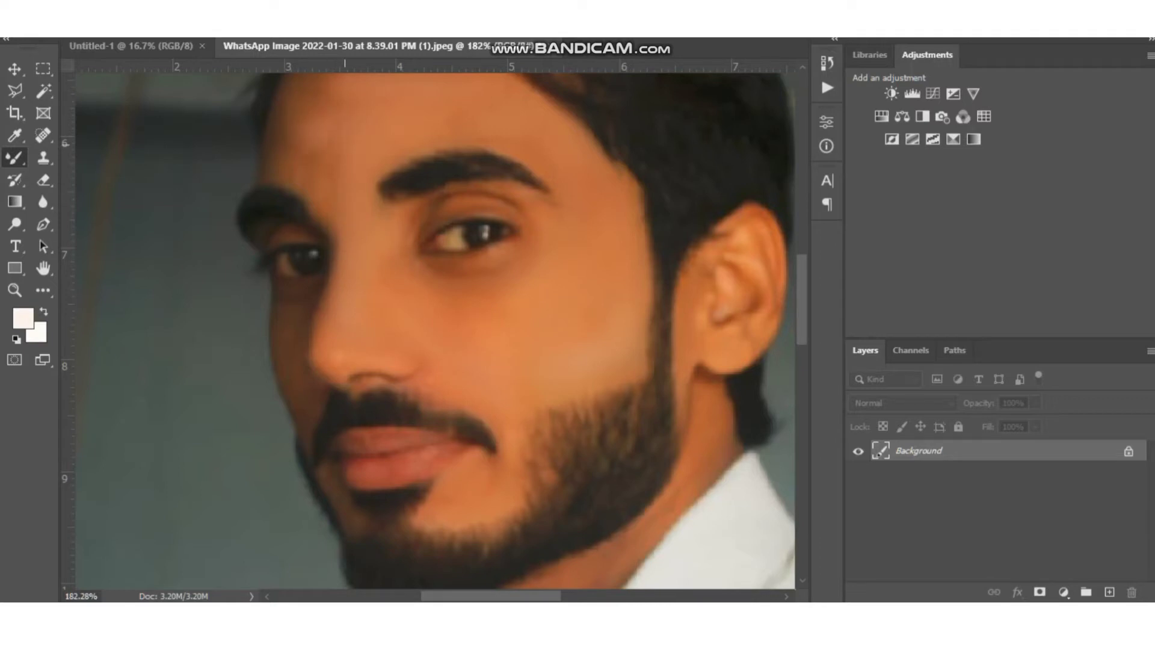
{"action": "scroll", "coordinate": [338, 254], "scroll_direction": "up", "scroll_amount": 2}
{"action": "scroll", "coordinate": [339, 254], "scroll_direction": "up", "scroll_amount": 2}
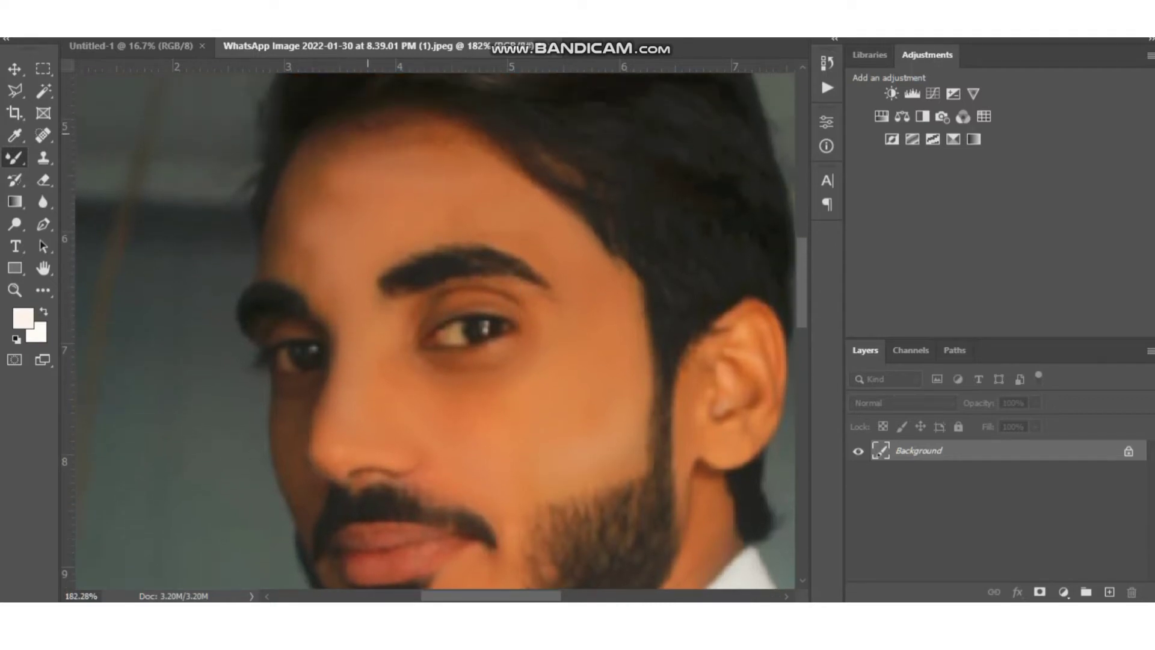
{"action": "mouse_move", "coordinate": [308, 203]}
{"action": "left_mouse_down"}
{"action": "mouse_move", "coordinate": [278, 257]}
{"action": "mouse_move", "coordinate": [310, 271]}
{"action": "left_mouse_up"}
{"action": "left_click_drag", "start_coordinate": [343, 198], "coordinate": [358, 194]}
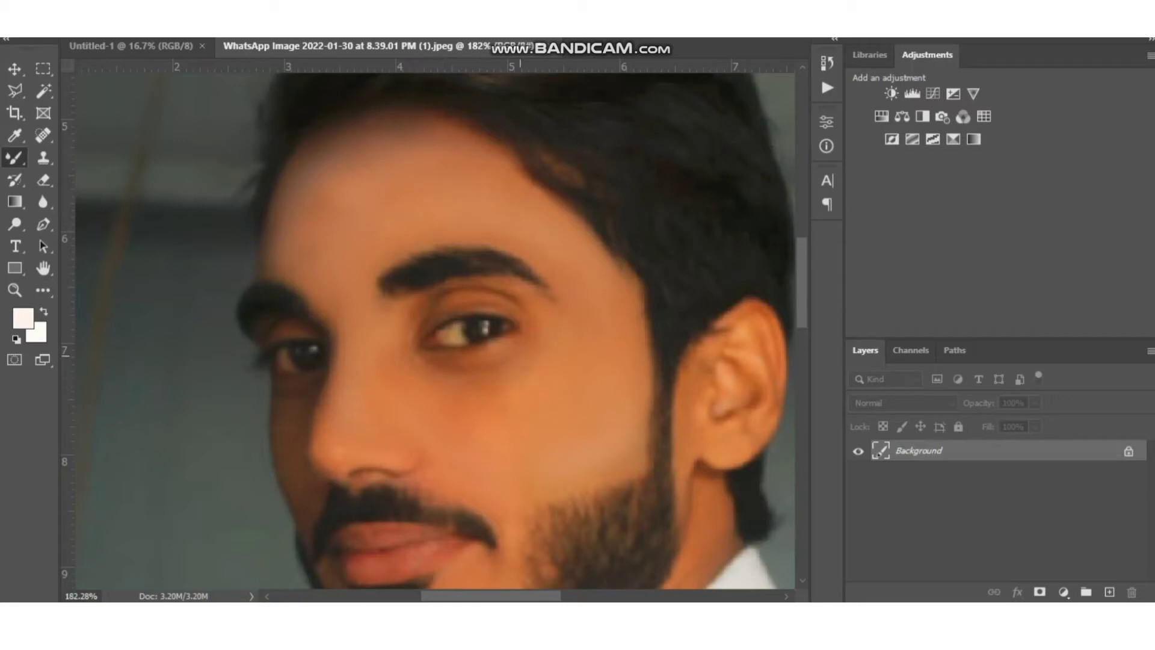
- Blend the skin under the near eye and across the near cheek with the Mixer Brush
{"action": "left_click_drag", "start_coordinate": [518, 360], "coordinate": [489, 373]}
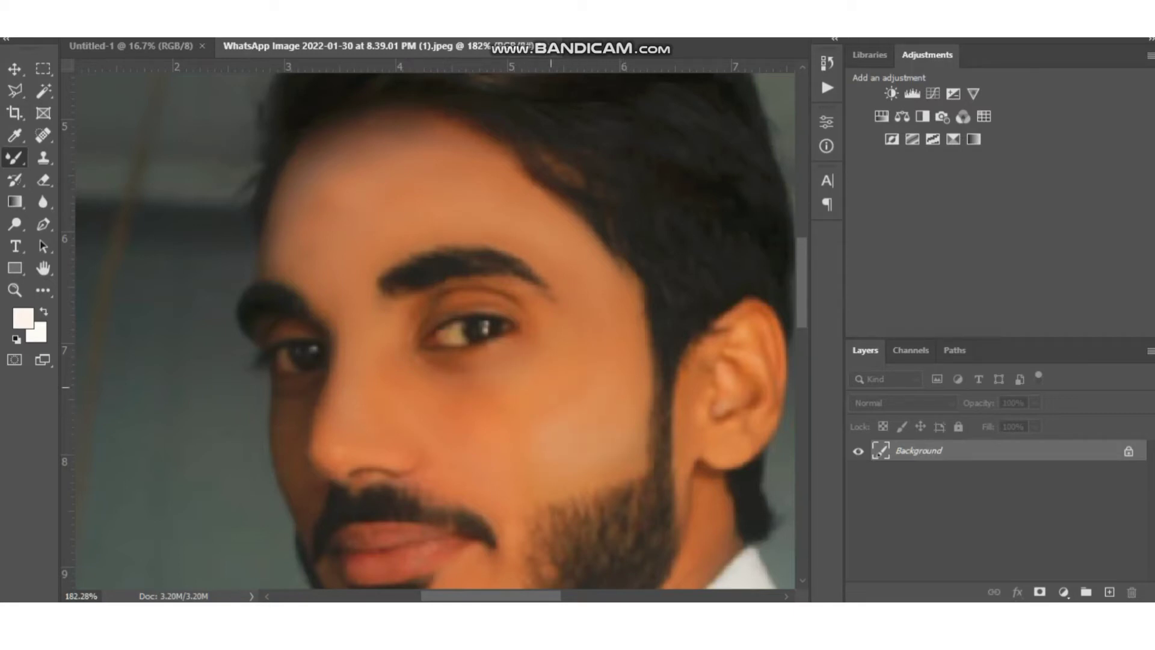
{"action": "left_click_drag", "start_coordinate": [551, 416], "coordinate": [500, 400]}
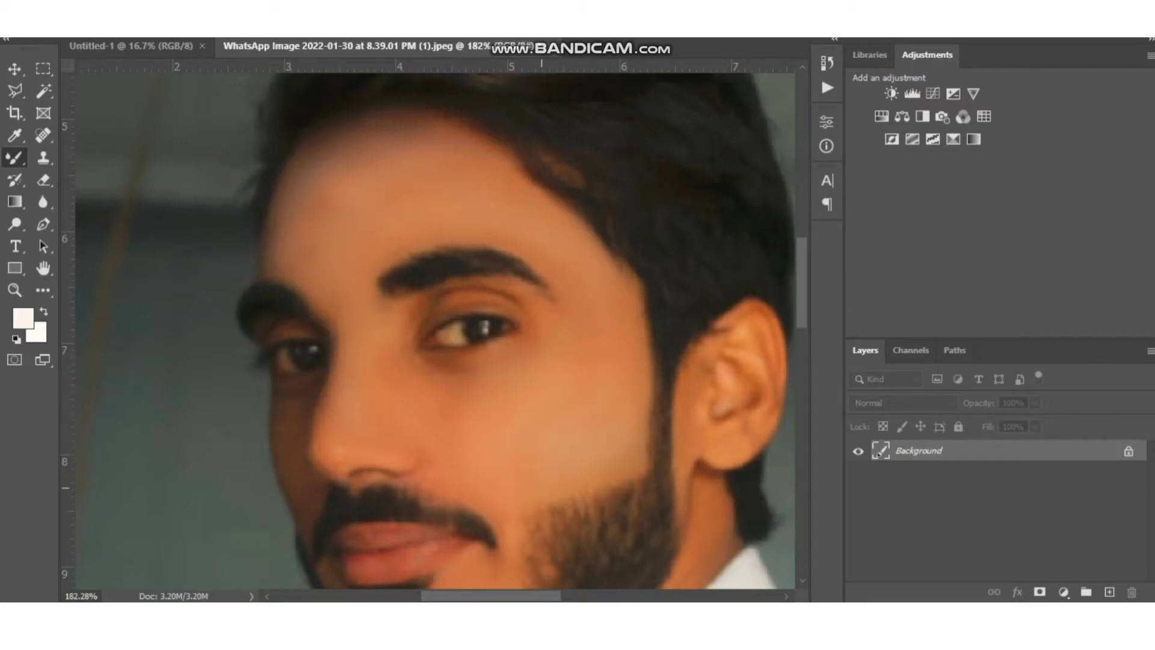
{"action": "scroll", "coordinate": [542, 488], "scroll_direction": "up", "scroll_amount": 3}
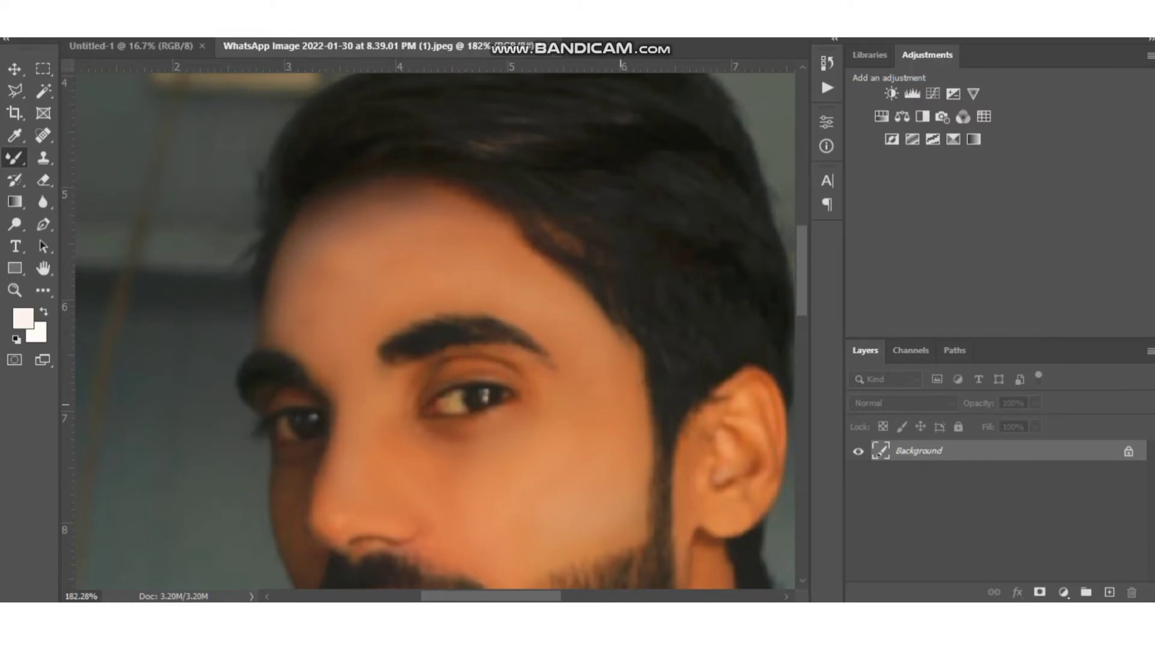
{"action": "scroll", "coordinate": [570, 478], "scroll_direction": "down", "scroll_amount": 5}
{"action": "scroll", "coordinate": [542, 460], "scroll_direction": "down", "scroll_amount": 2}
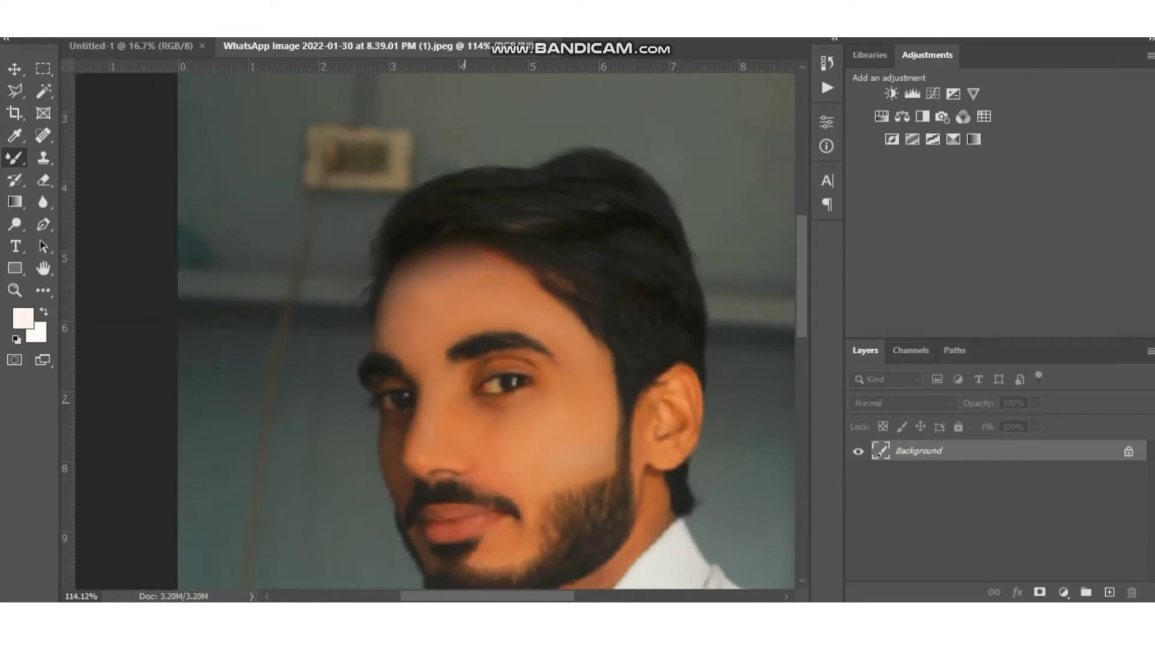
{"action": "scroll", "coordinate": [462, 412], "scroll_direction": "up", "scroll_amount": 5}
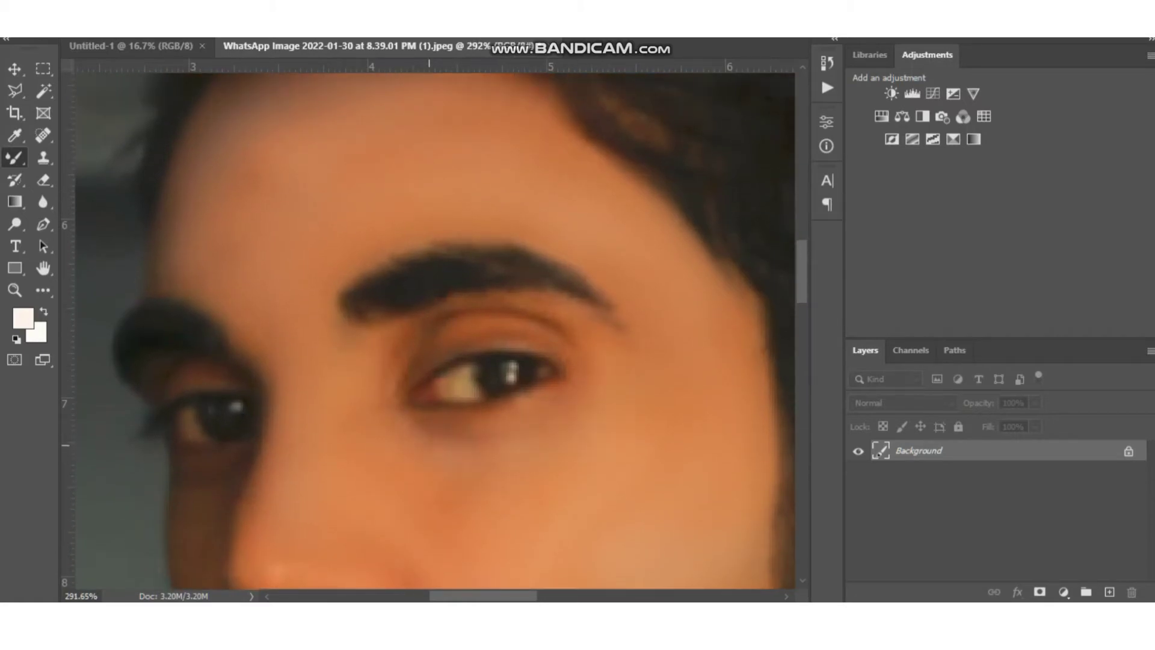
{"action": "scroll", "coordinate": [433, 445], "scroll_direction": "down", "scroll_amount": 1}
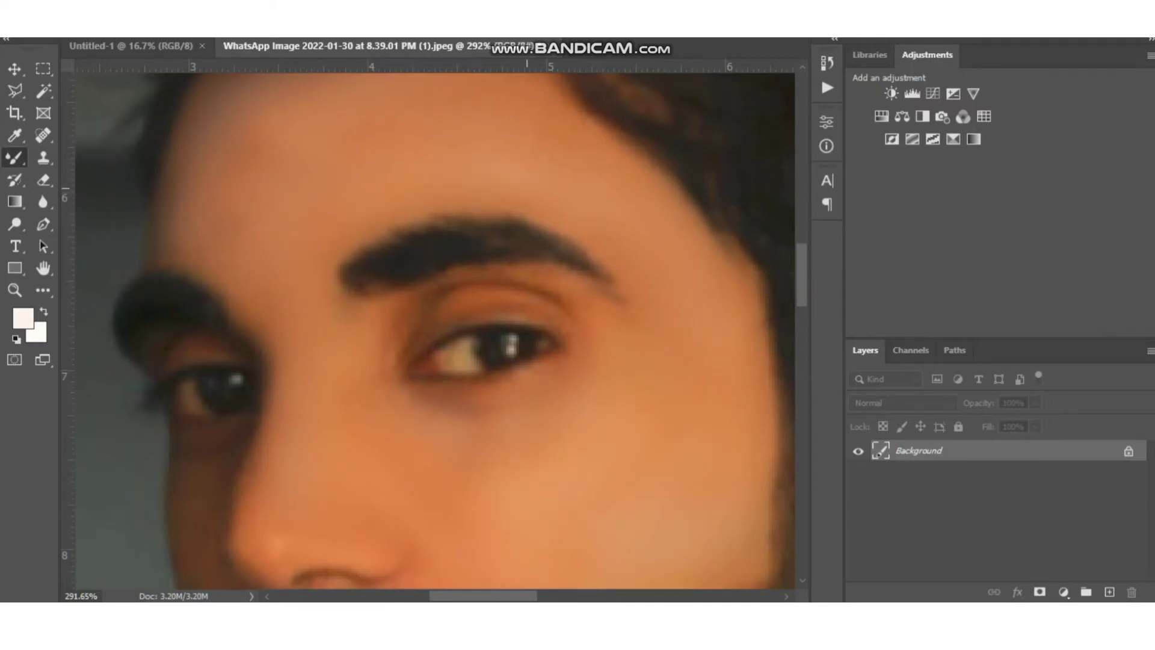
{"action": "scroll", "coordinate": [379, 142], "scroll_direction": "up", "scroll_amount": 3}
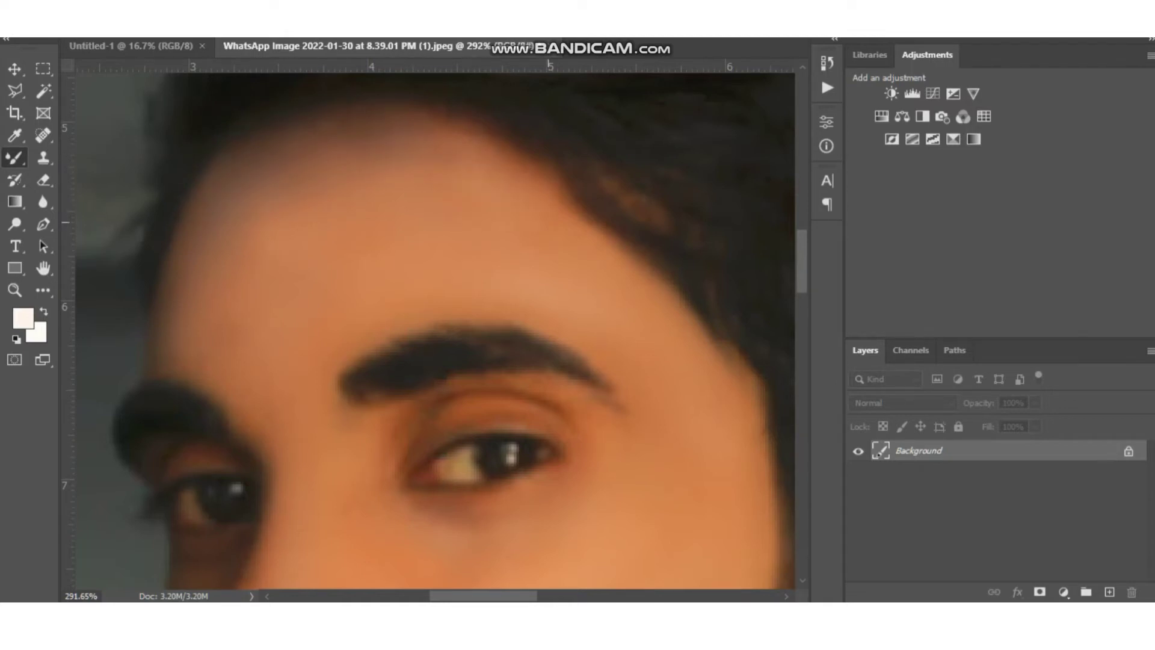
- Soften the shadowed strip of the far cheek beside the nose with the Mixer Brush
{"action": "scroll", "coordinate": [304, 243], "scroll_direction": "down", "scroll_amount": 3}
{"action": "scroll", "coordinate": [271, 349], "scroll_direction": "down", "scroll_amount": 1}
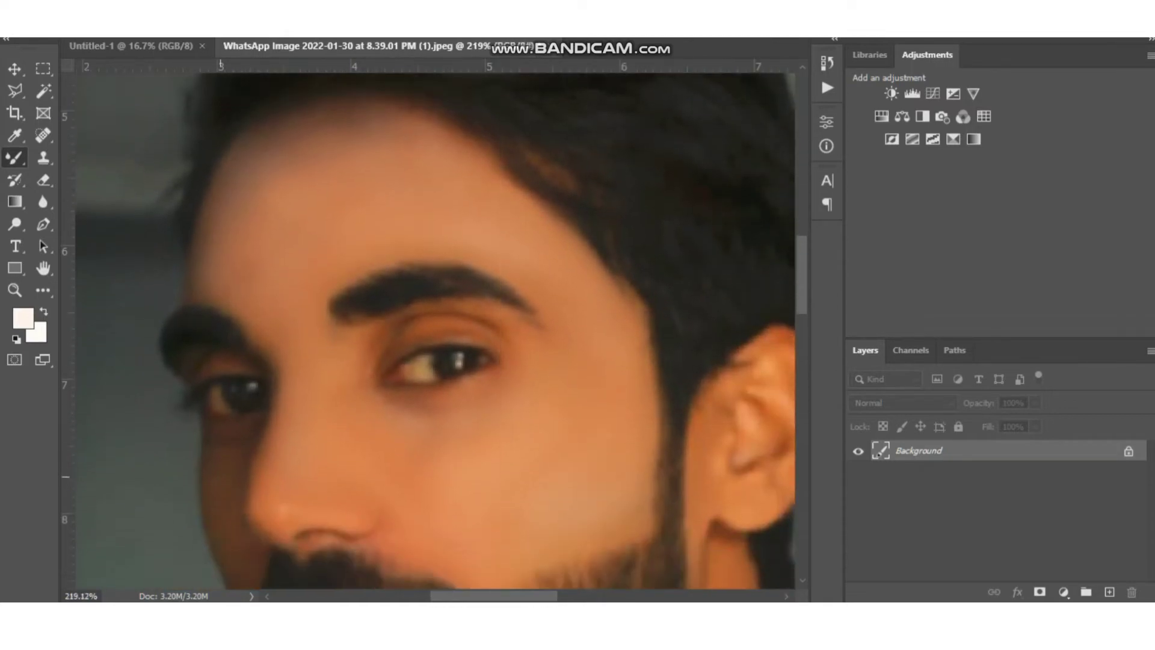
{"action": "scroll", "coordinate": [221, 486], "scroll_direction": "down", "scroll_amount": 1}
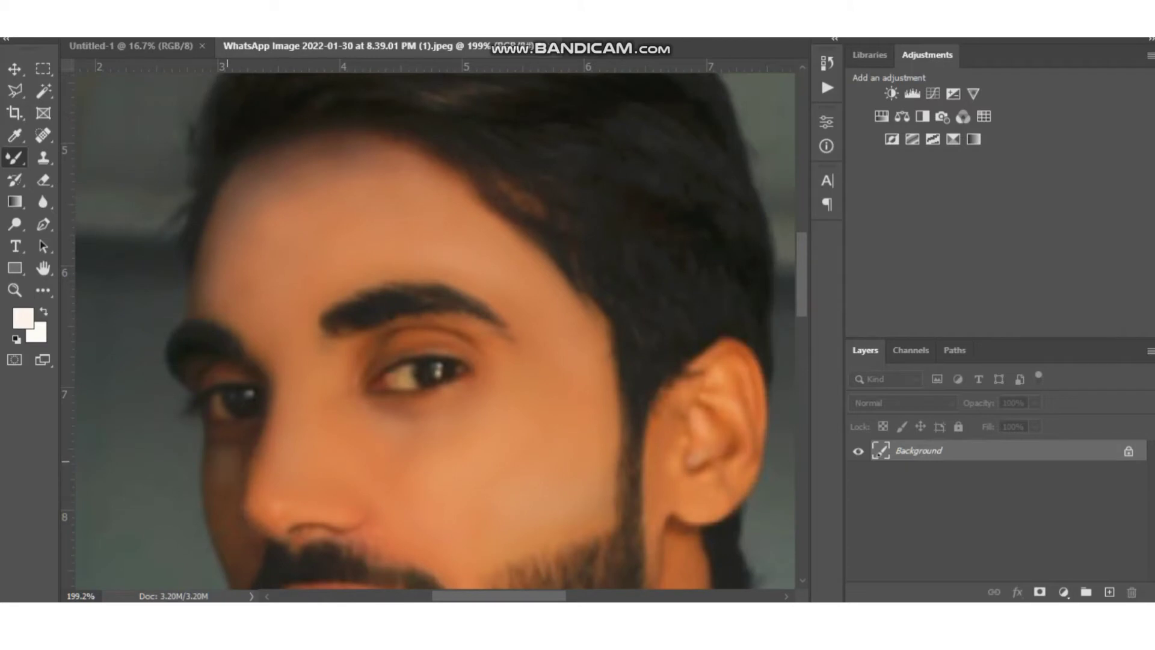
{"action": "scroll", "coordinate": [433, 331], "scroll_direction": "down", "scroll_amount": 1}
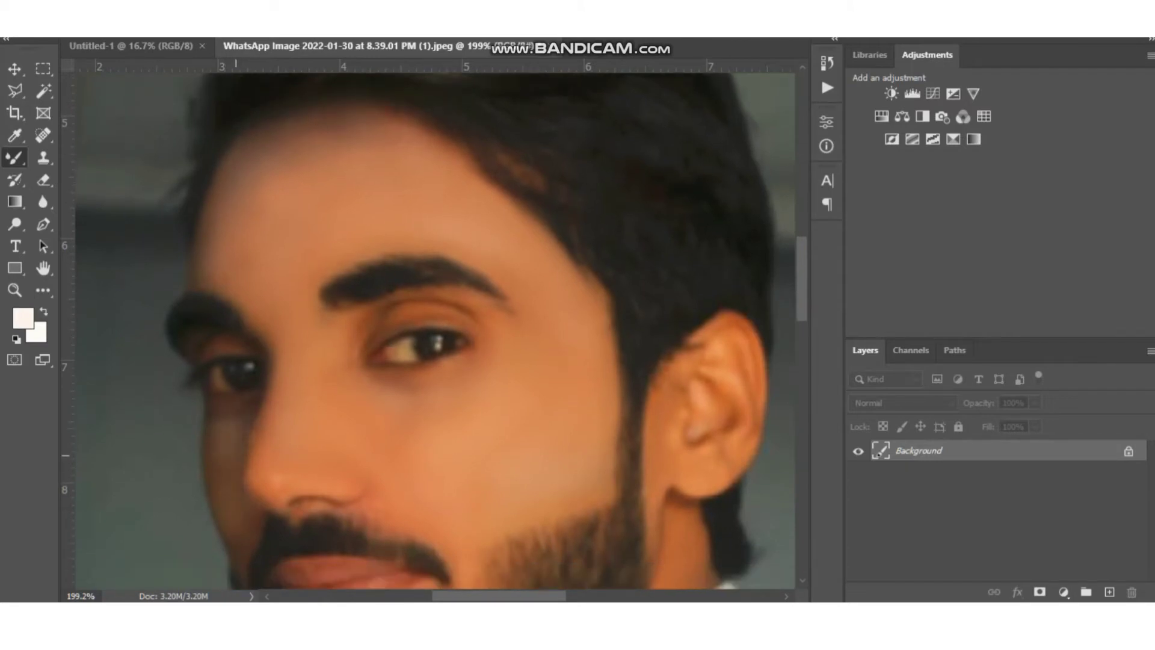
{"action": "left_click_drag", "start_coordinate": [218, 441], "coordinate": [219, 417]}
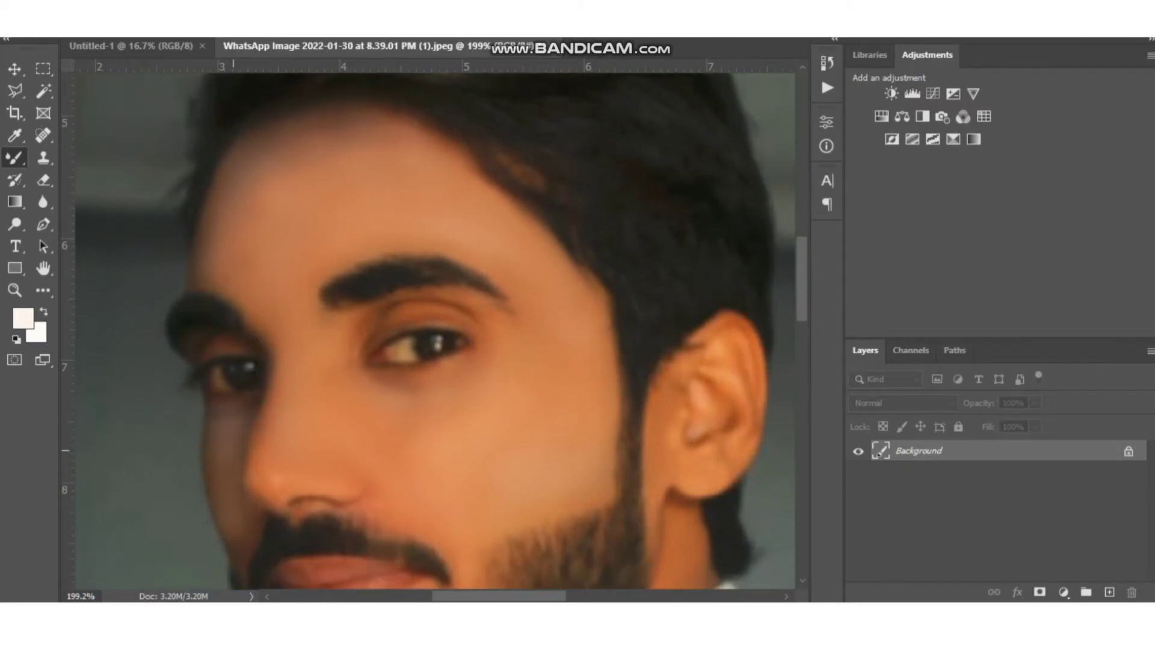
{"action": "scroll", "coordinate": [235, 516], "scroll_direction": "down", "scroll_amount": 1}
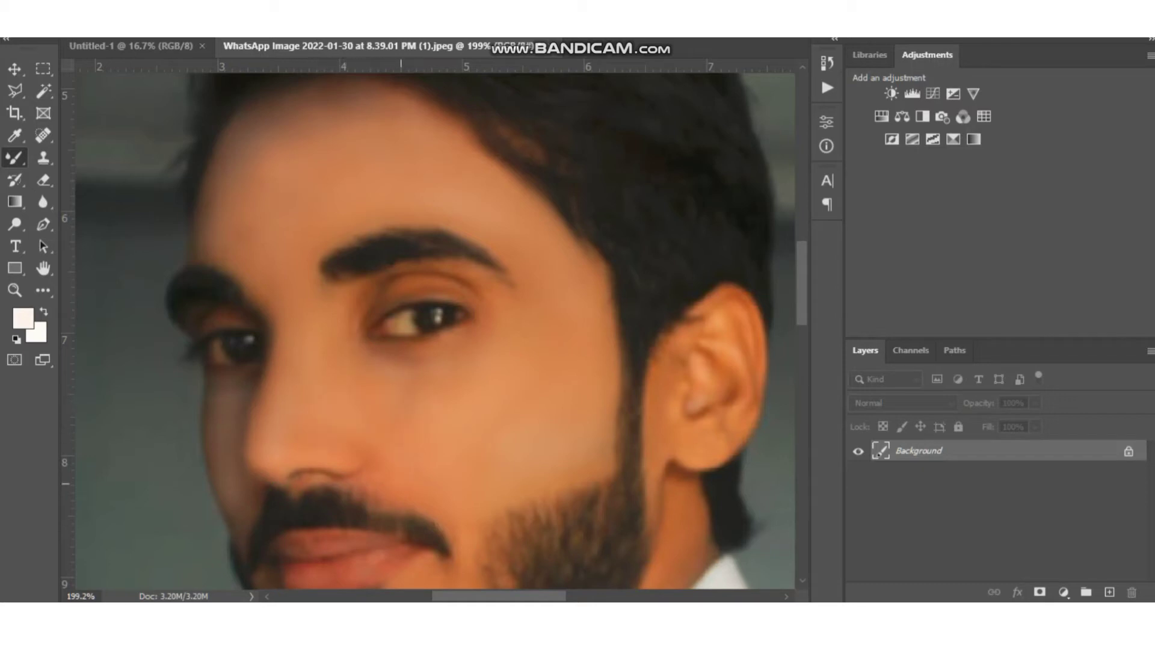
- Smooth the skin of the ear and the side of the neck below the jaw with the Mixer Brush
{"action": "scroll", "coordinate": [433, 330], "scroll_direction": "down", "scroll_amount": 3}
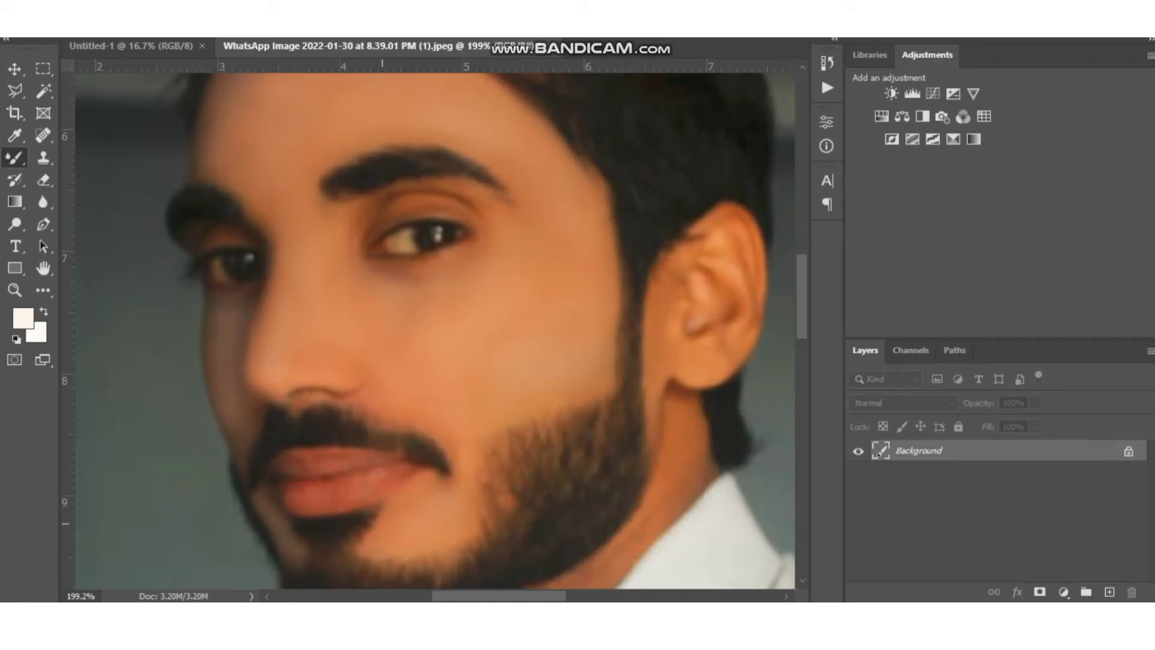
{"action": "scroll", "coordinate": [531, 409], "scroll_direction": "down", "scroll_amount": 2}
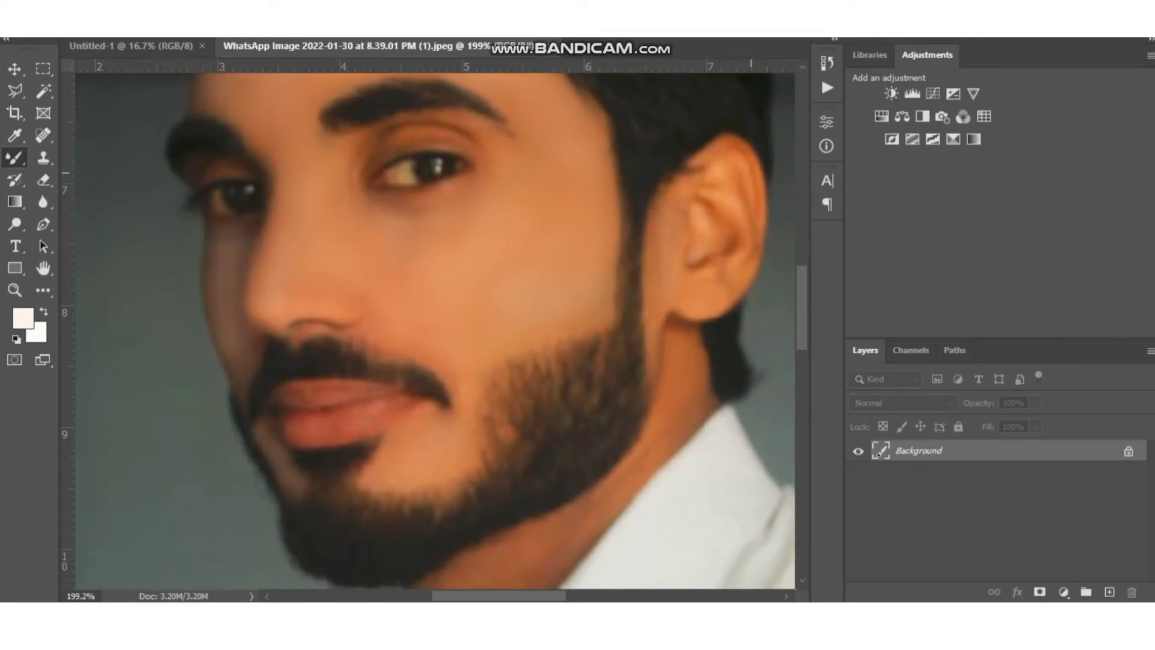
{"action": "left_click_drag", "start_coordinate": [711, 235], "coordinate": [699, 253]}
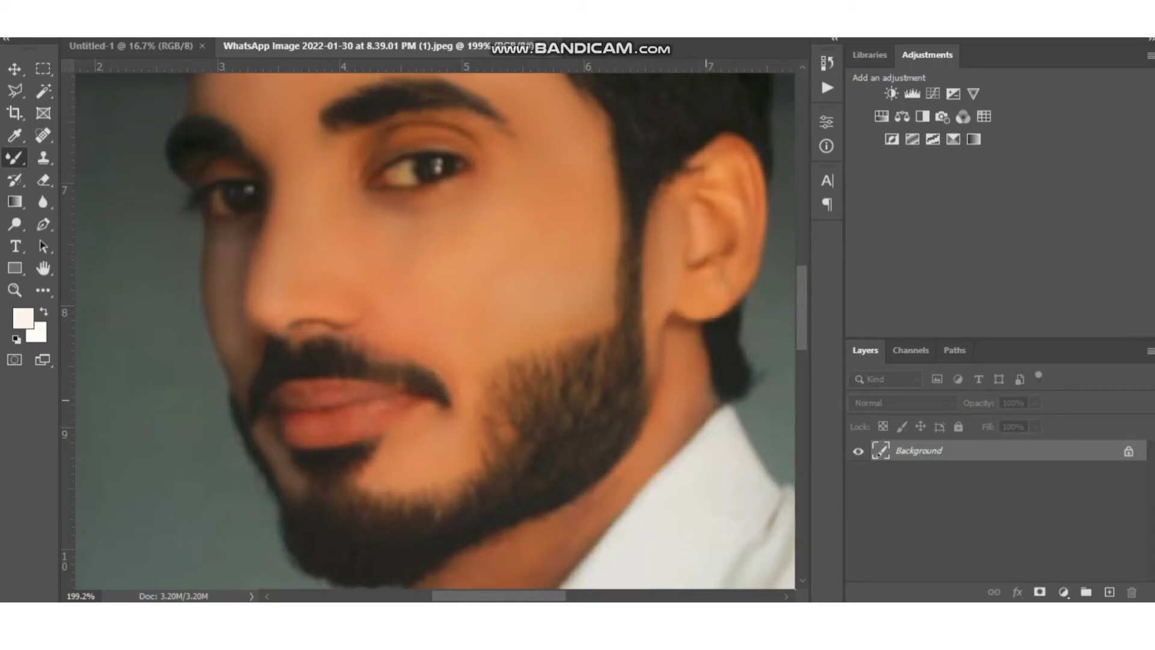
{"action": "scroll", "coordinate": [619, 422], "scroll_direction": "down", "scroll_amount": 5}
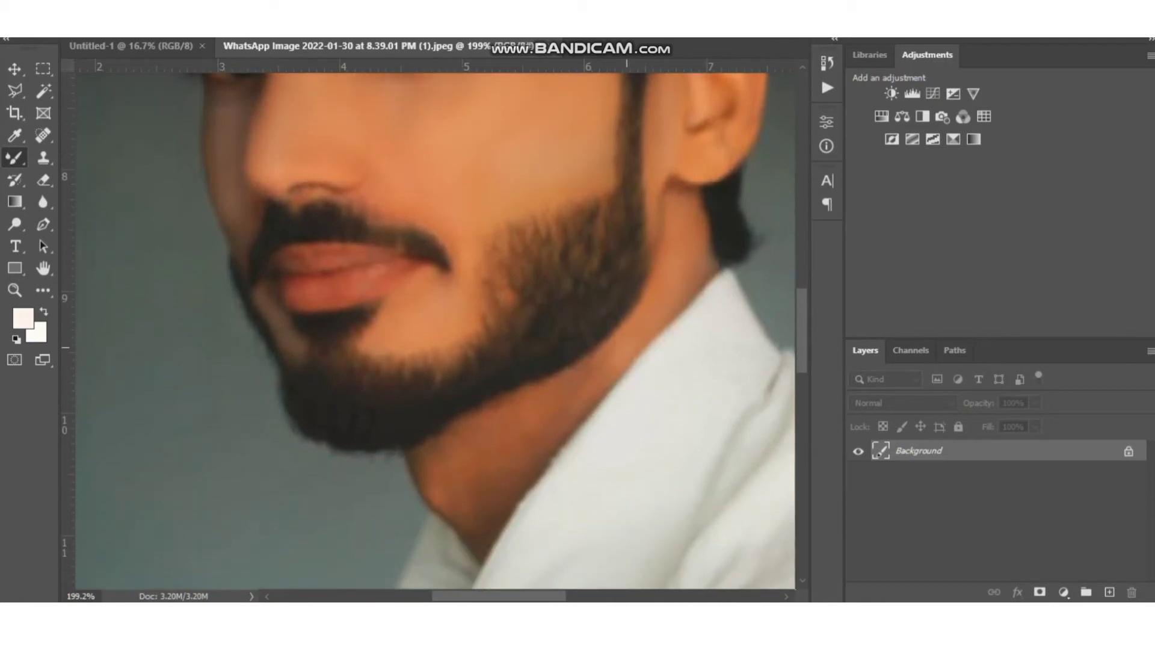
{"action": "left_click_drag", "start_coordinate": [627, 347], "coordinate": [593, 385]}
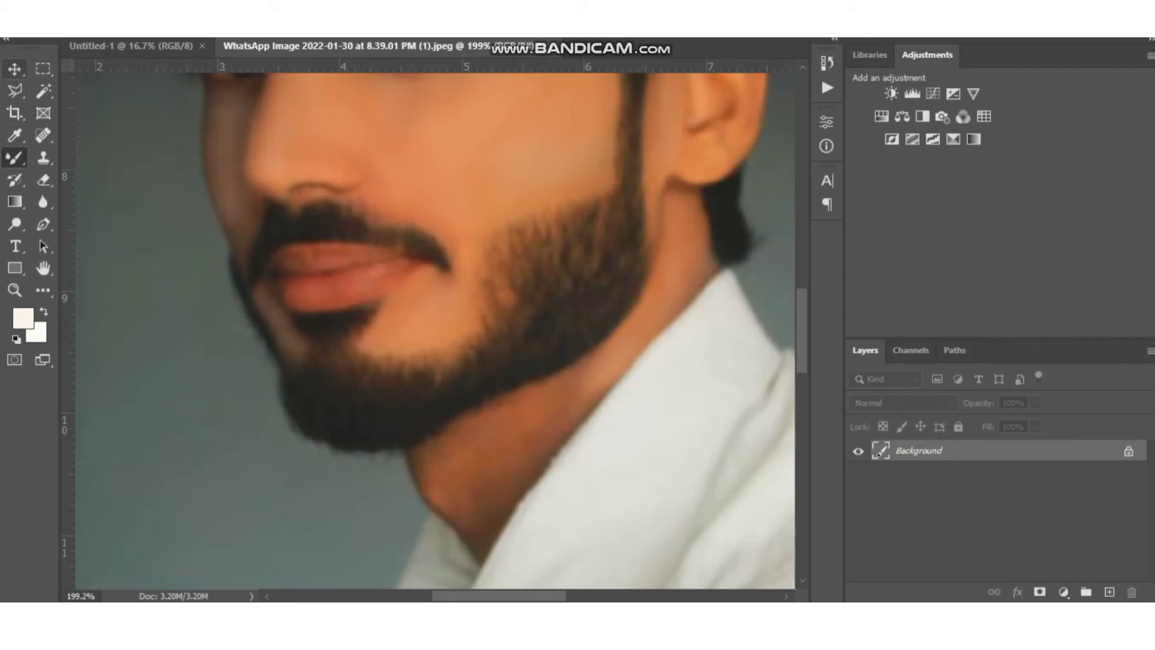
{"action": "left_click", "coordinate": [15, 91]}
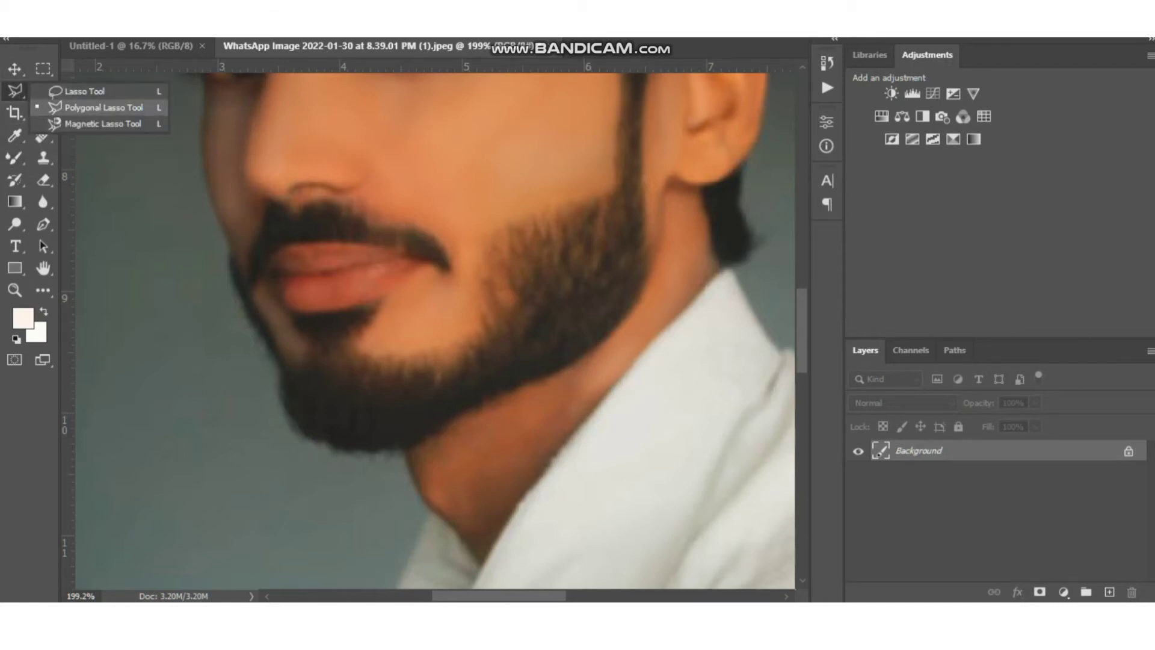
{"action": "key", "text": "m"}
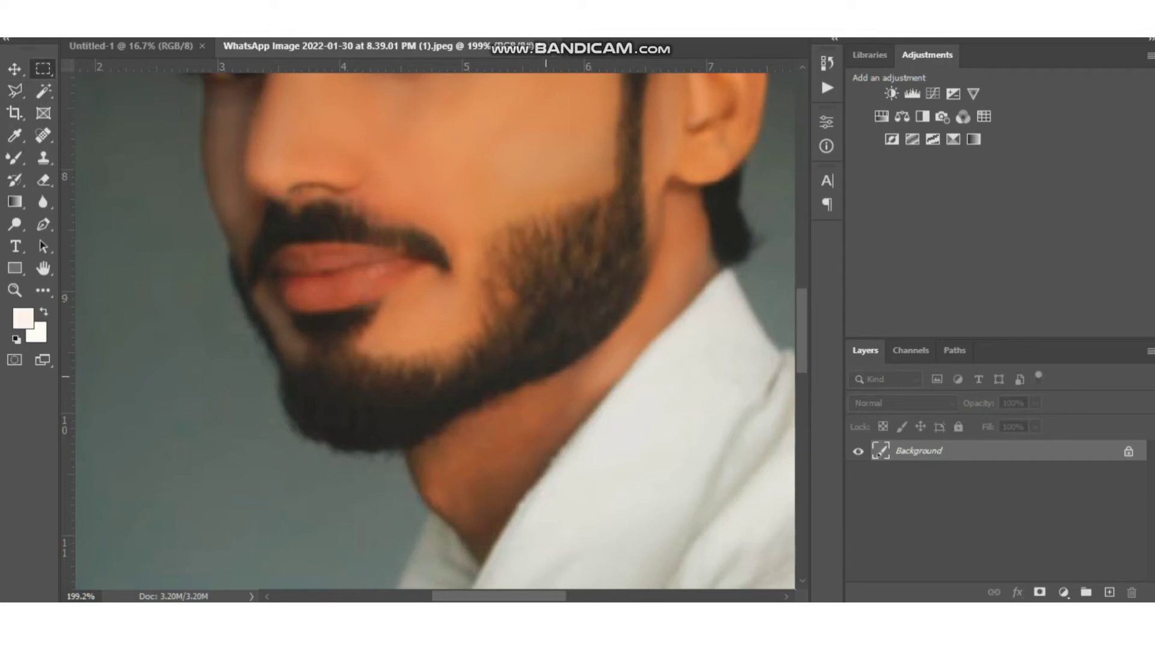
{"action": "left_click_drag", "start_coordinate": [544, 382], "coordinate": [487, 479]}
{"action": "key", "text": "ctrl+d"}
{"action": "left_click", "coordinate": [14, 68]}
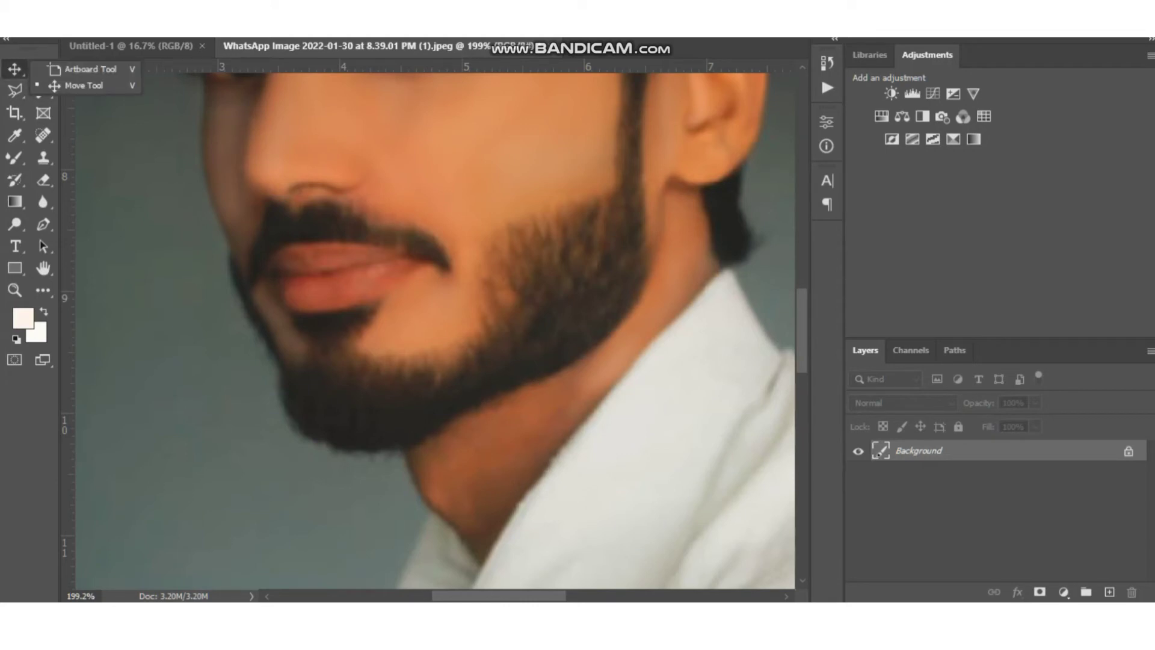
- Select the neck skin between the beard and the shirt collar with the Magnetic Lasso
{"action": "left_click", "coordinate": [15, 91]}
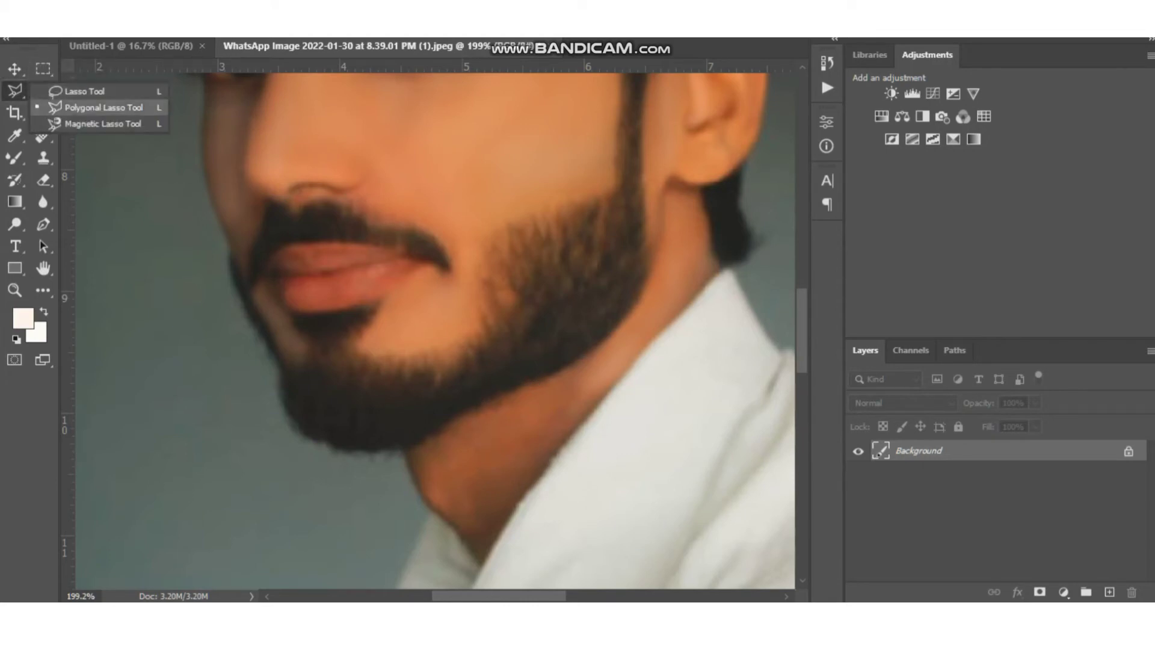
{"action": "left_click", "coordinate": [102, 123]}
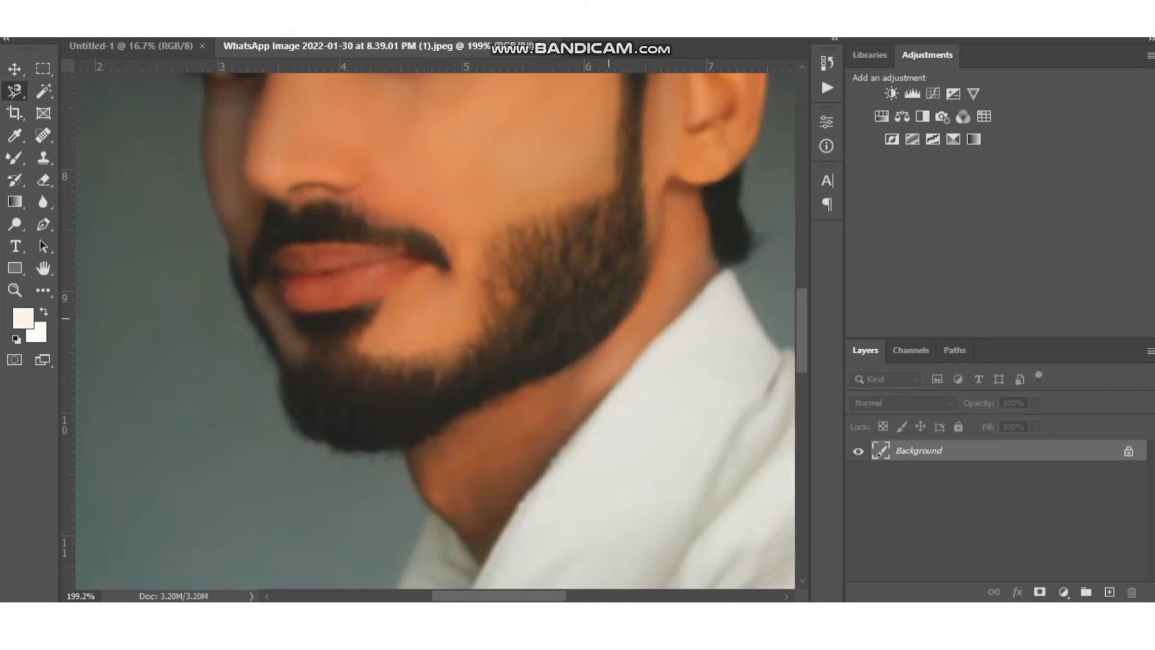
{"action": "left_click", "coordinate": [609, 334]}
{"action": "left_click", "coordinate": [400, 450]}
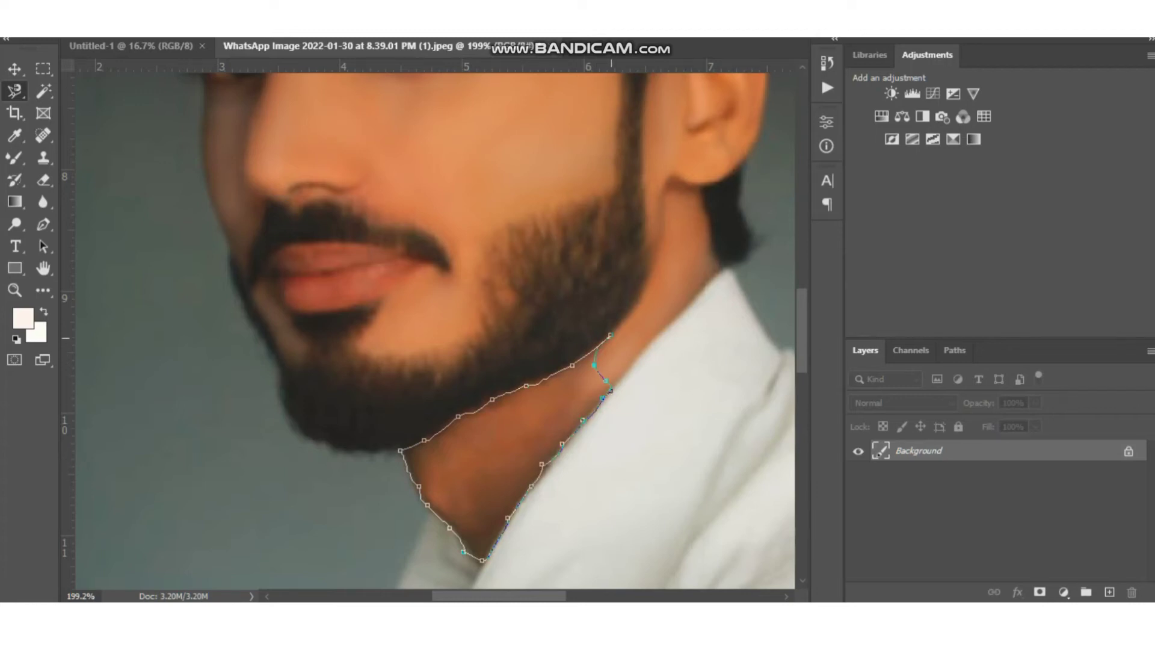
{"action": "left_click", "coordinate": [611, 335]}
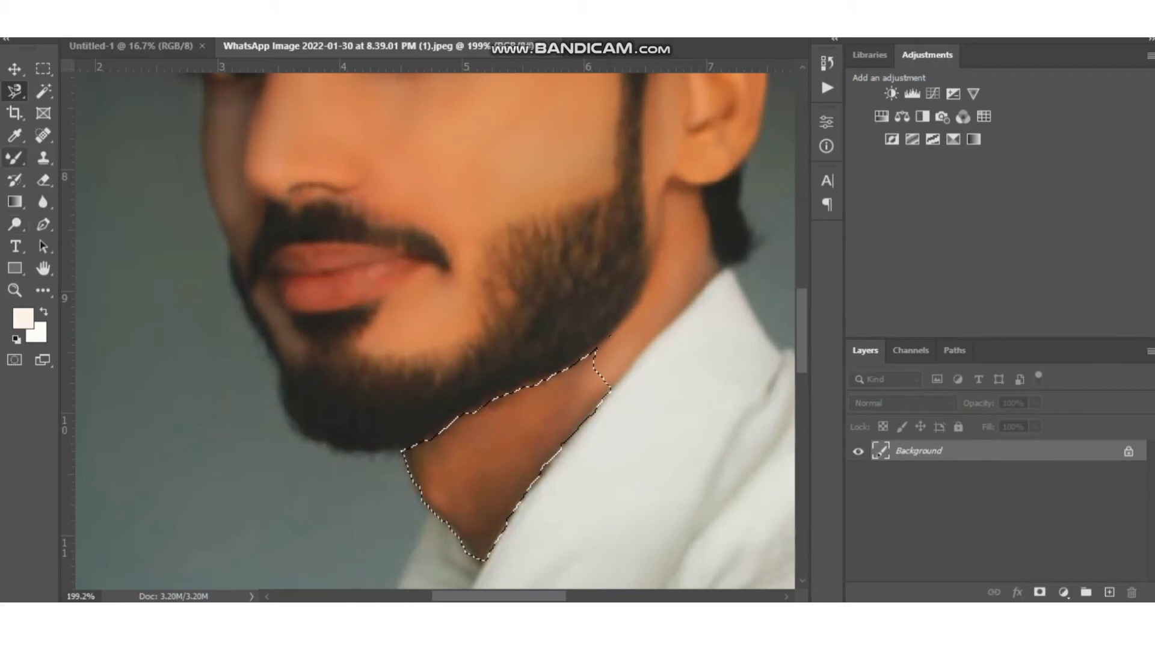
- Smooth and lighten the skin inside the neck selection with repeated Mixer Brush strokes
{"action": "key", "text": "b"}
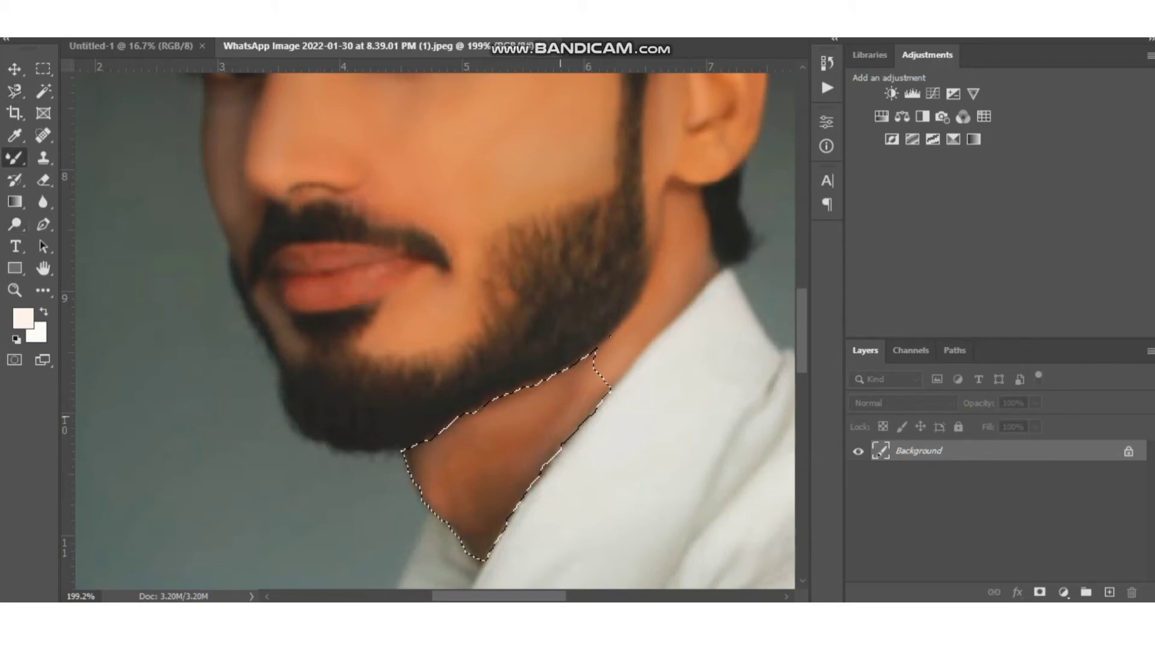
{"action": "mouse_move", "coordinate": [560, 417]}
{"action": "left_mouse_down"}
{"action": "mouse_move", "coordinate": [451, 485]}
{"action": "mouse_move", "coordinate": [532, 442]}
{"action": "mouse_move", "coordinate": [470, 489]}
{"action": "mouse_move", "coordinate": [472, 524]}
{"action": "mouse_move", "coordinate": [498, 518]}
{"action": "mouse_move", "coordinate": [475, 518]}
{"action": "mouse_move", "coordinate": [508, 503]}
{"action": "mouse_move", "coordinate": [537, 454]}
{"action": "mouse_move", "coordinate": [497, 522]}
{"action": "mouse_move", "coordinate": [510, 492]}
{"action": "left_mouse_up"}
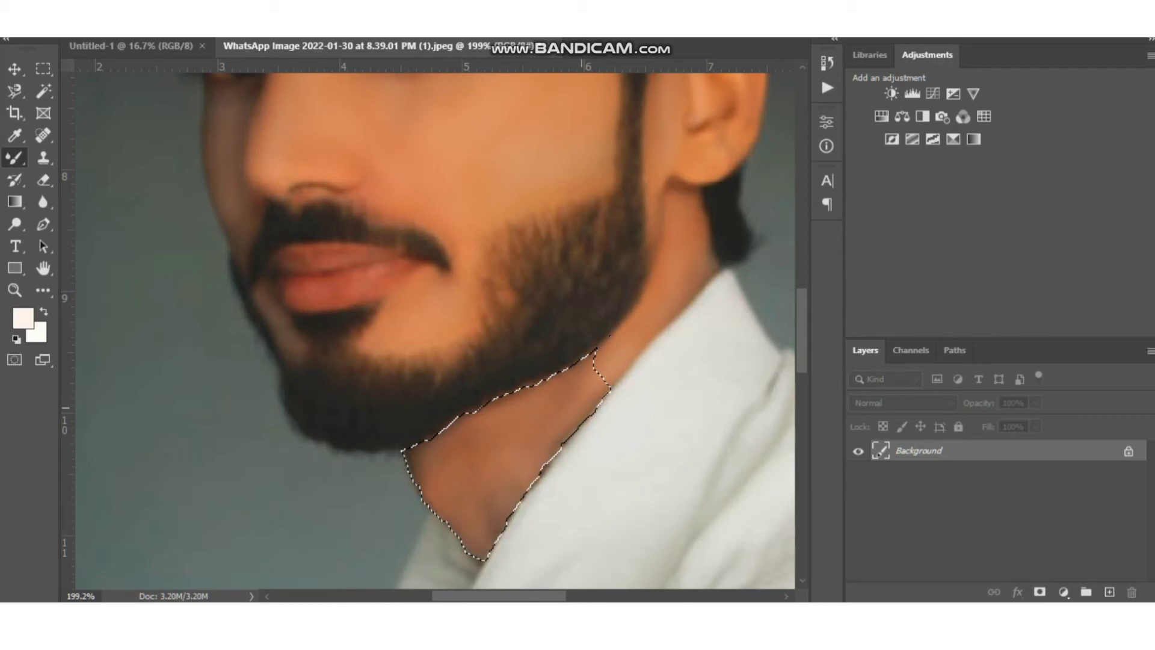
{"action": "left_click_drag", "start_coordinate": [581, 408], "coordinate": [543, 417]}
{"action": "mouse_move", "coordinate": [553, 330]}
{"action": "left_mouse_down"}
{"action": "mouse_move", "coordinate": [601, 392]}
{"action": "mouse_move", "coordinate": [579, 421]}
{"action": "mouse_move", "coordinate": [603, 400]}
{"action": "left_mouse_up"}
{"action": "left_click_drag", "start_coordinate": [468, 485], "coordinate": [508, 505]}
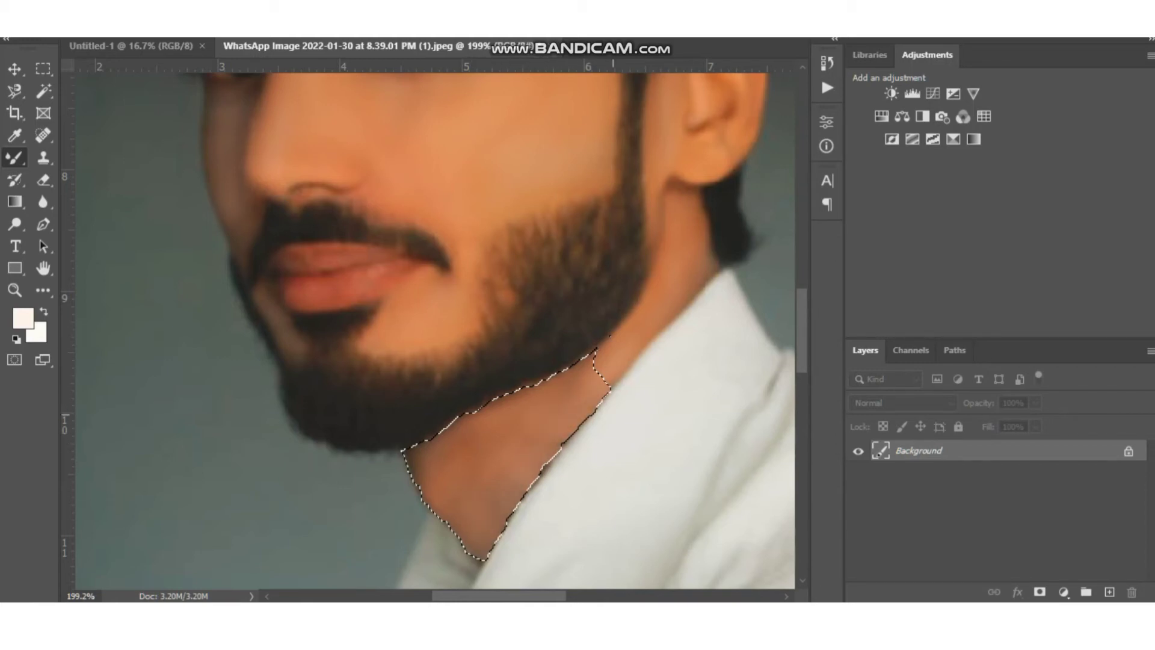
{"action": "mouse_move", "coordinate": [613, 415]}
{"action": "left_mouse_down"}
{"action": "mouse_move", "coordinate": [469, 445]}
{"action": "mouse_move", "coordinate": [425, 472]}
{"action": "mouse_move", "coordinate": [416, 461]}
{"action": "mouse_move", "coordinate": [480, 428]}
{"action": "mouse_move", "coordinate": [543, 438]}
{"action": "mouse_move", "coordinate": [475, 500]}
{"action": "mouse_move", "coordinate": [513, 488]}
{"action": "mouse_move", "coordinate": [486, 543]}
{"action": "left_mouse_up"}
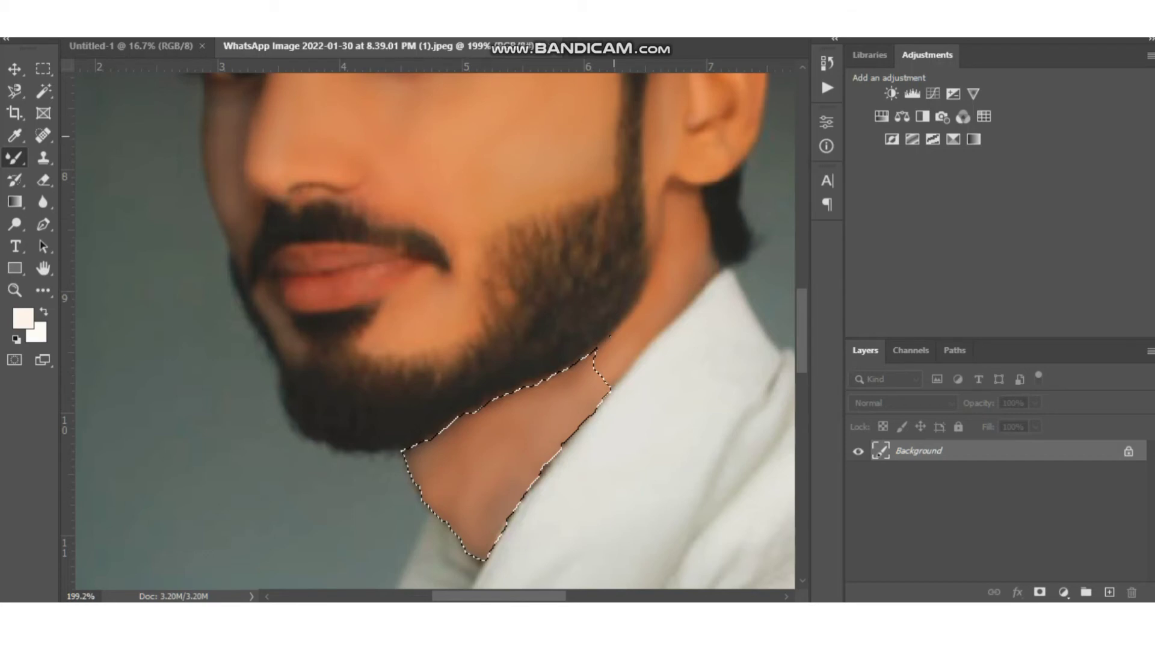
- Examine the retouched skin of the forehead, around both eyes, the nose, cheeks and mouth at close range
{"action": "scroll", "coordinate": [614, 137], "scroll_direction": "down", "scroll_amount": 5}
{"action": "scroll", "coordinate": [549, 297], "scroll_direction": "up", "scroll_amount": 5}
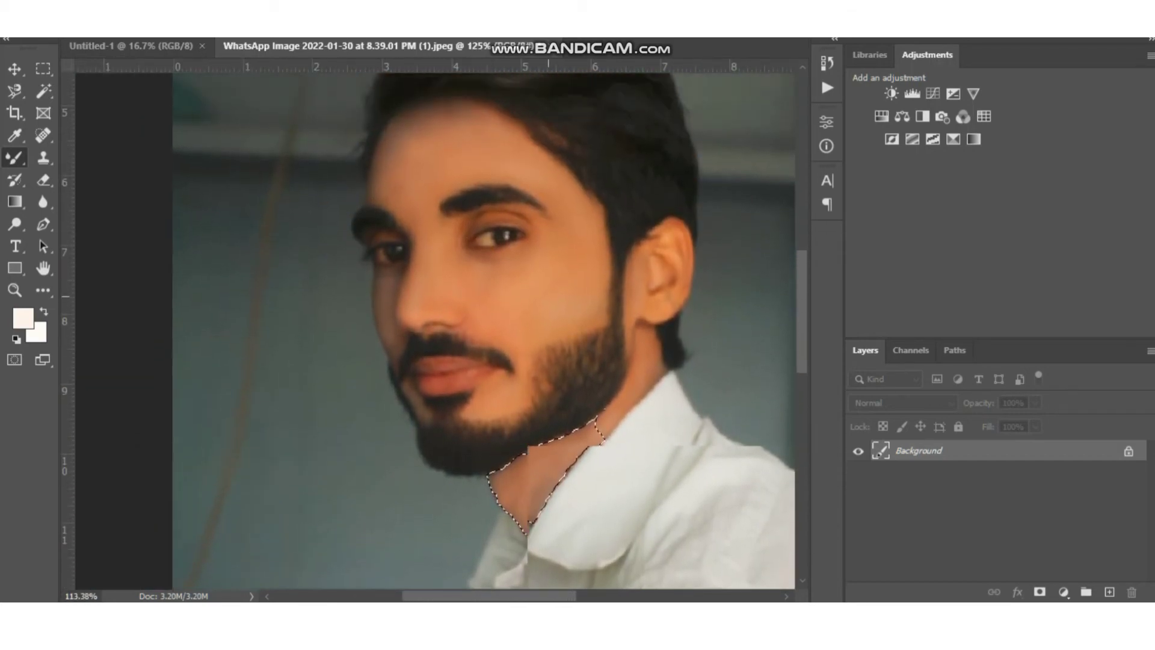
{"action": "scroll", "coordinate": [548, 297], "scroll_direction": "up", "scroll_amount": 3}
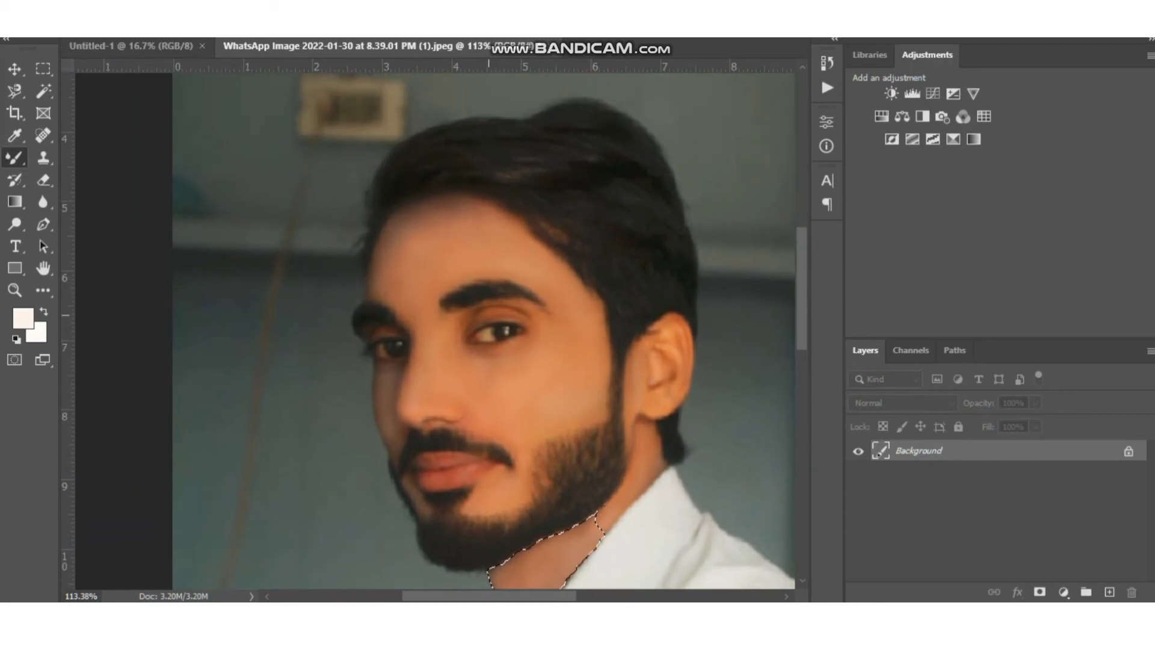
{"action": "scroll", "coordinate": [481, 300], "scroll_direction": "up", "scroll_amount": 7}
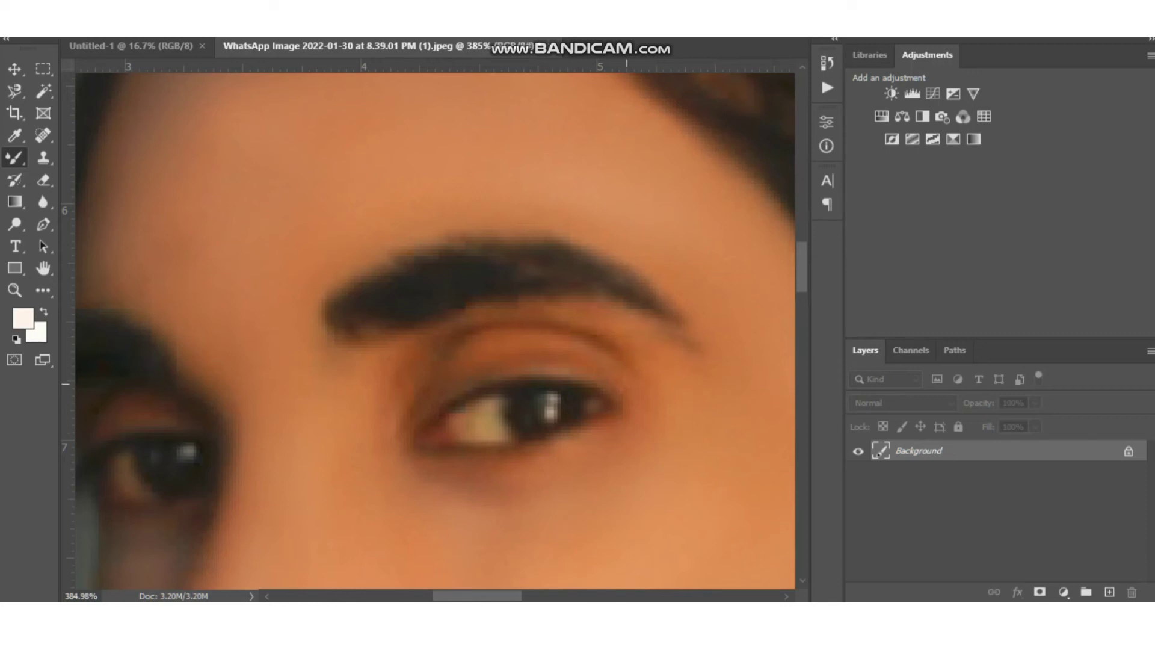
{"action": "scroll", "coordinate": [626, 383], "scroll_direction": "down", "scroll_amount": 2}
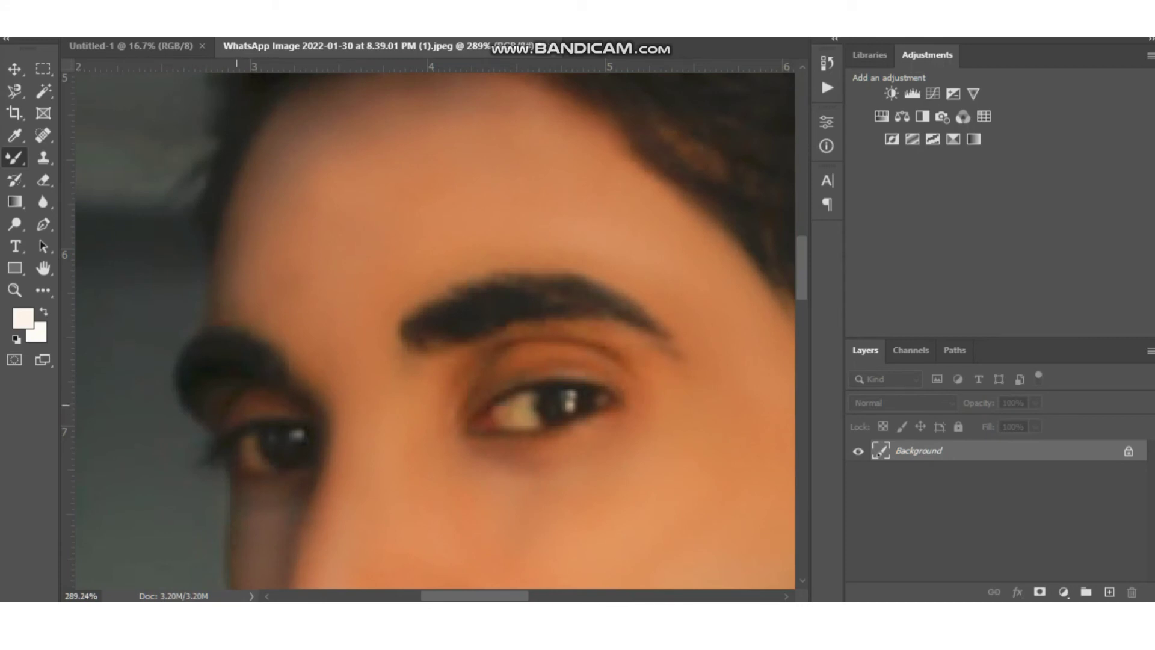
{"action": "scroll", "coordinate": [241, 252], "scroll_direction": "down", "scroll_amount": 3}
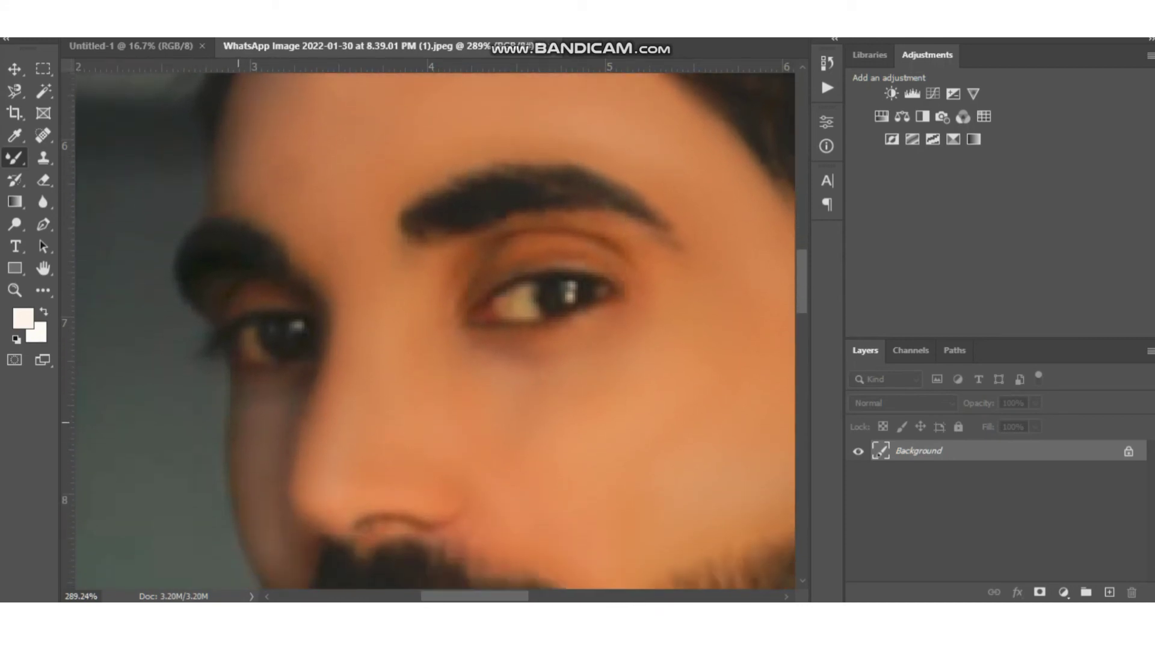
{"action": "scroll", "coordinate": [259, 494], "scroll_direction": "down", "scroll_amount": 2}
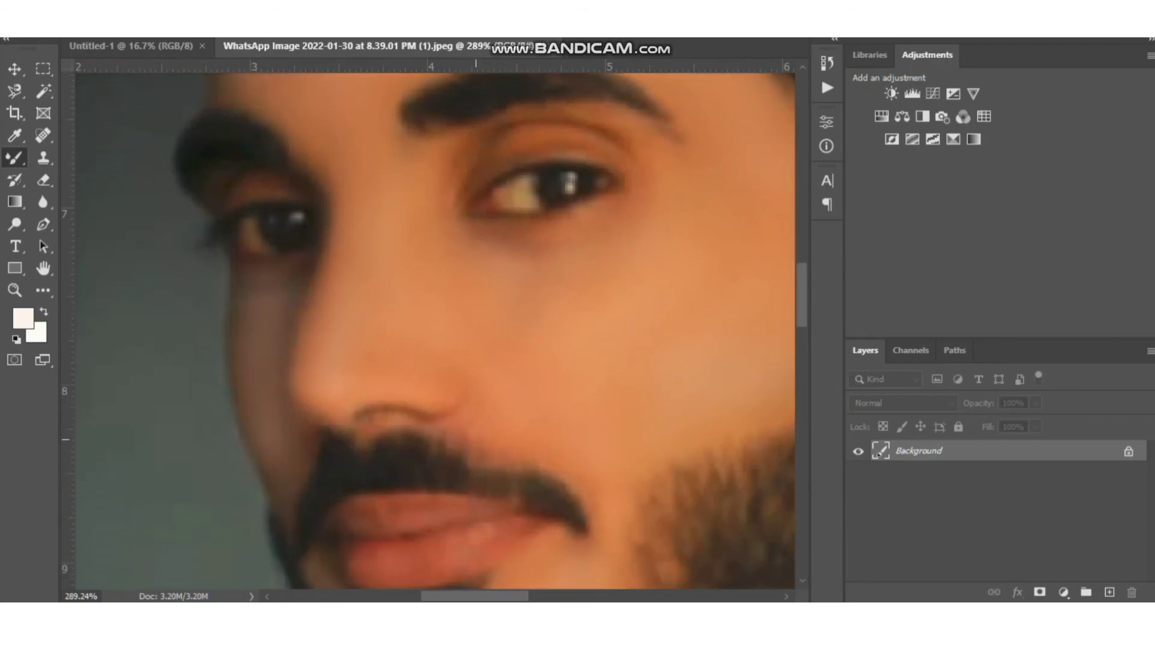
{"action": "scroll", "coordinate": [275, 322], "scroll_direction": "down", "scroll_amount": 1}
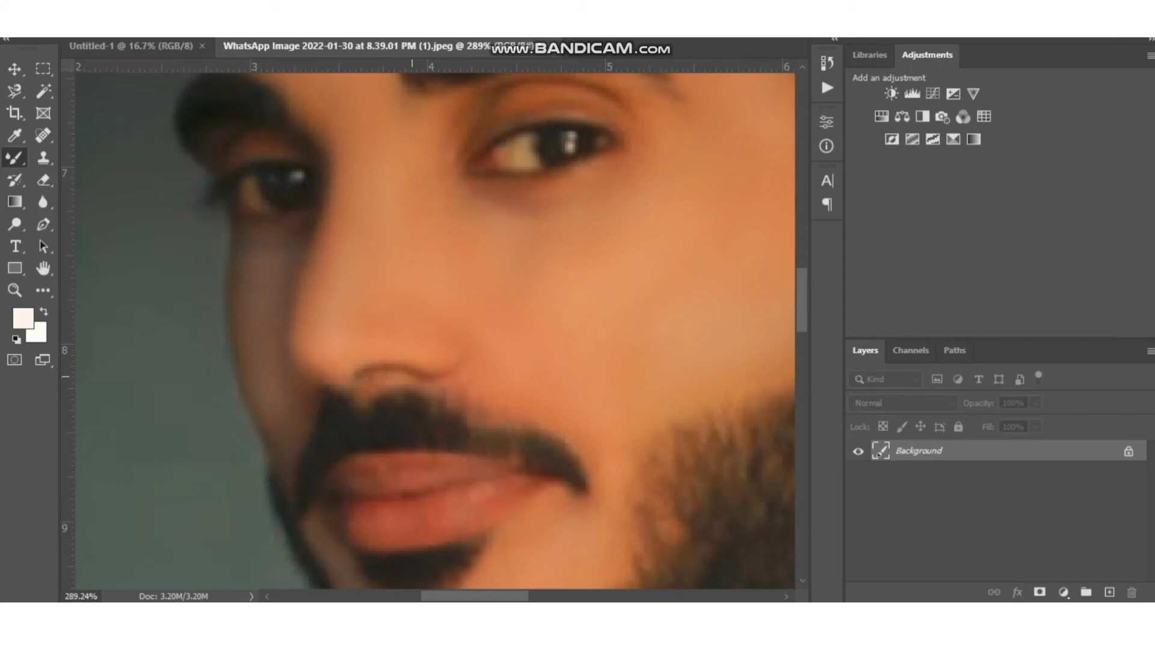
{"action": "scroll", "coordinate": [710, 224], "scroll_direction": "down", "scroll_amount": 5}
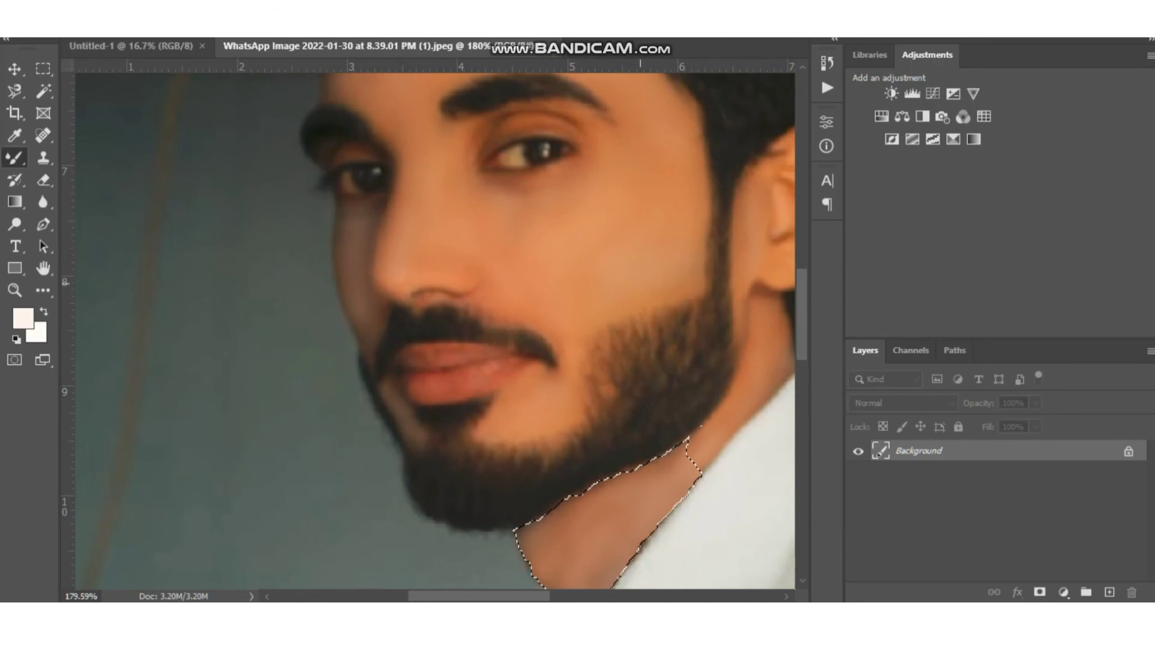
- Deselect the neck area between the beard and the shirt collar with the lasso tool
{"action": "key", "text": "l"}
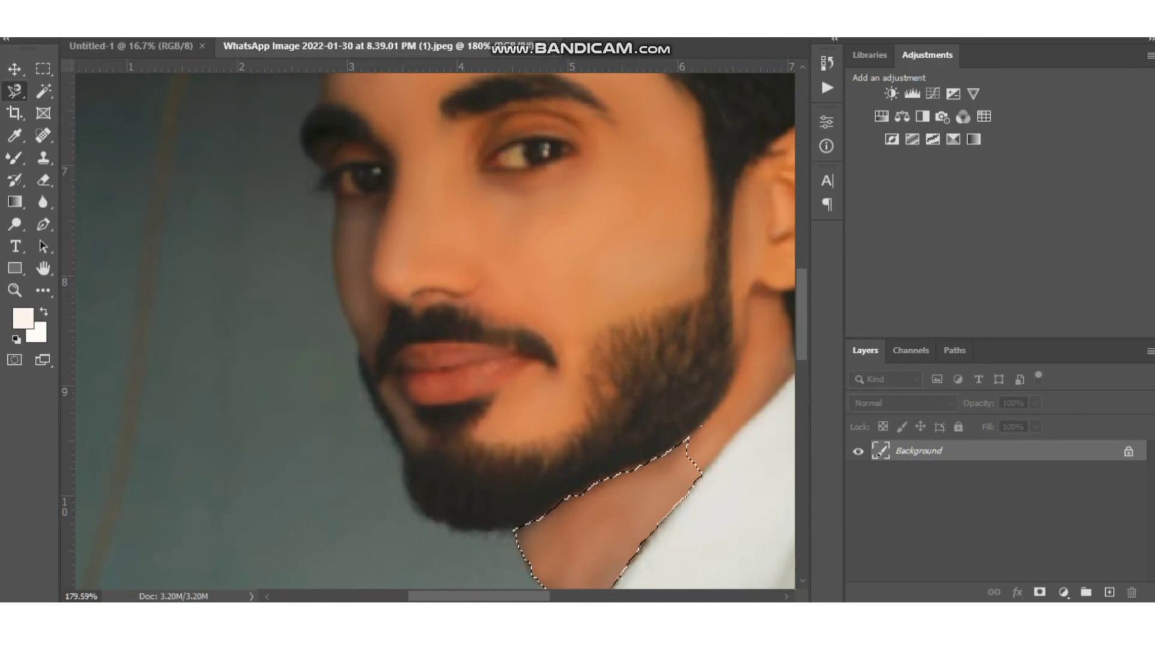
{"action": "left_click", "coordinate": [152, 197]}
{"action": "scroll", "coordinate": [433, 331], "scroll_direction": "down", "scroll_amount": 2}
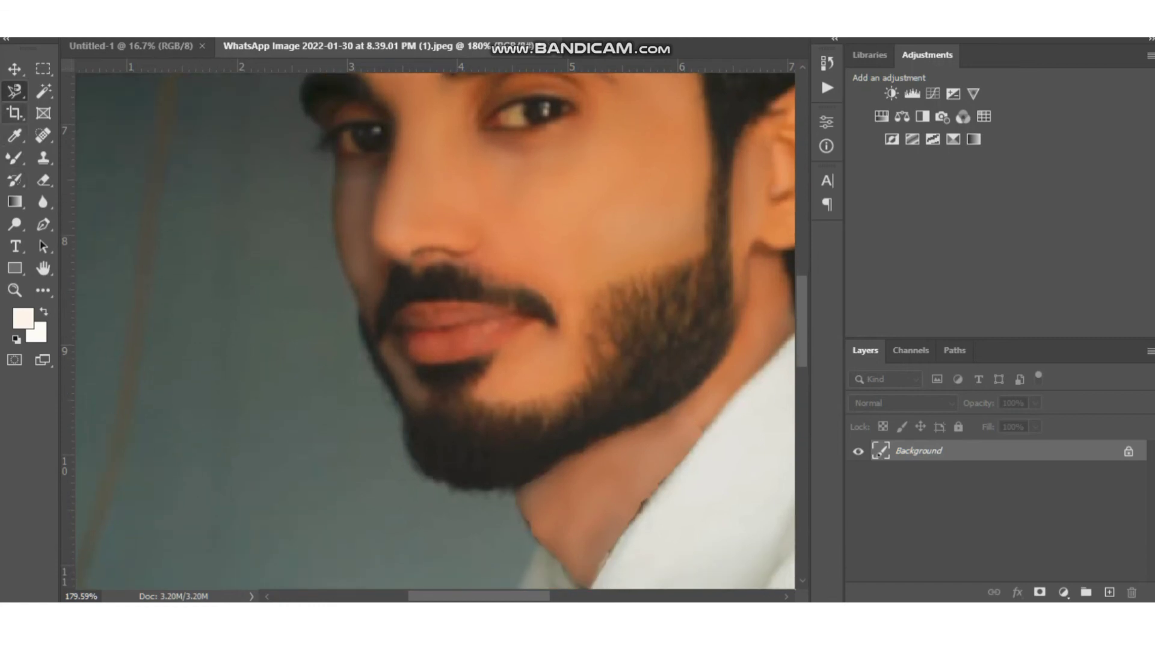
- Blend the shirt collar's edge along the neck with Mixer Brush strokes, undoing the stroke on the background beside the throat
{"action": "key", "text": "b"}
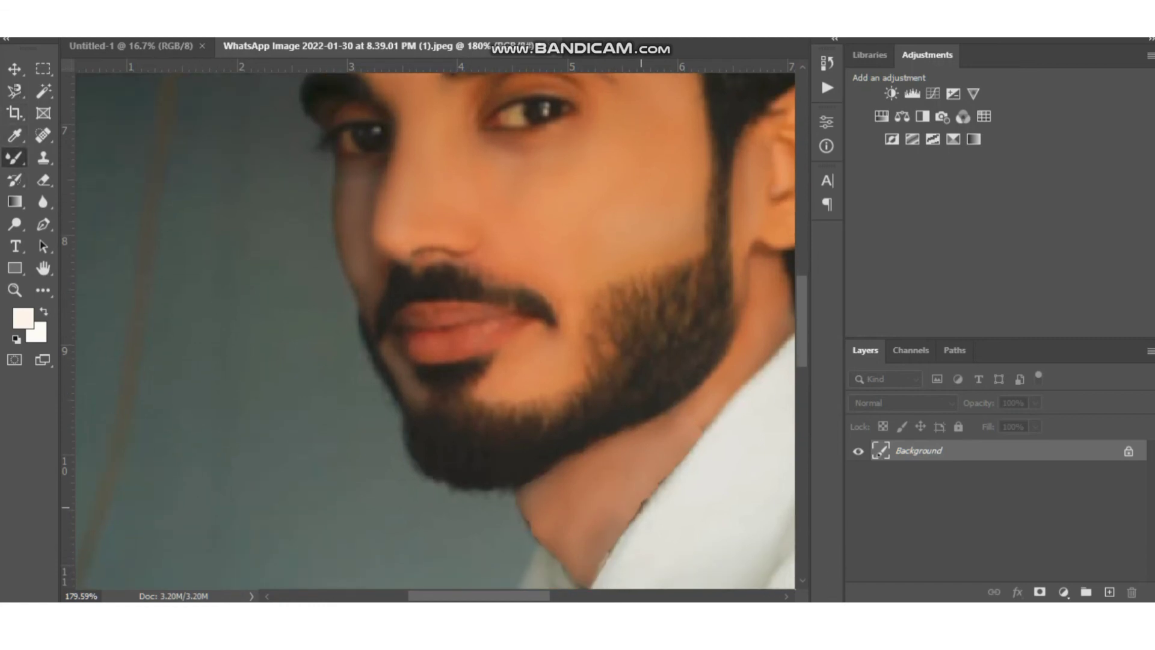
{"action": "left_click_drag", "start_coordinate": [688, 480], "coordinate": [707, 455]}
{"action": "left_click_drag", "start_coordinate": [523, 544], "coordinate": [534, 522]}
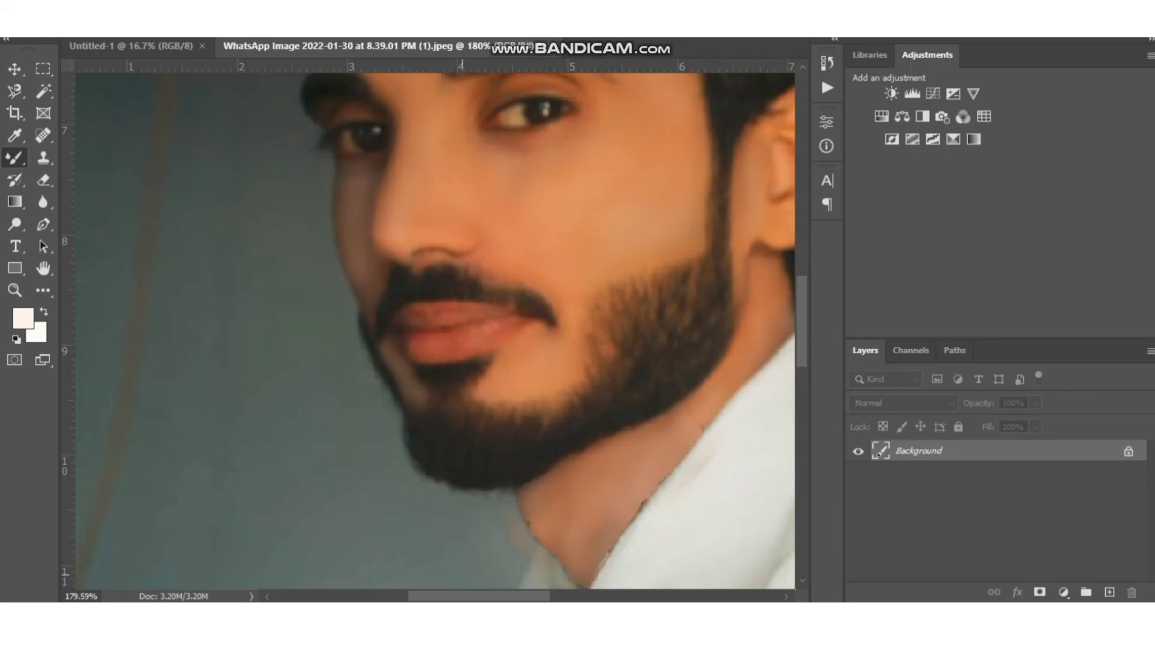
{"action": "key", "text": "z"}
{"action": "key", "text": "b"}
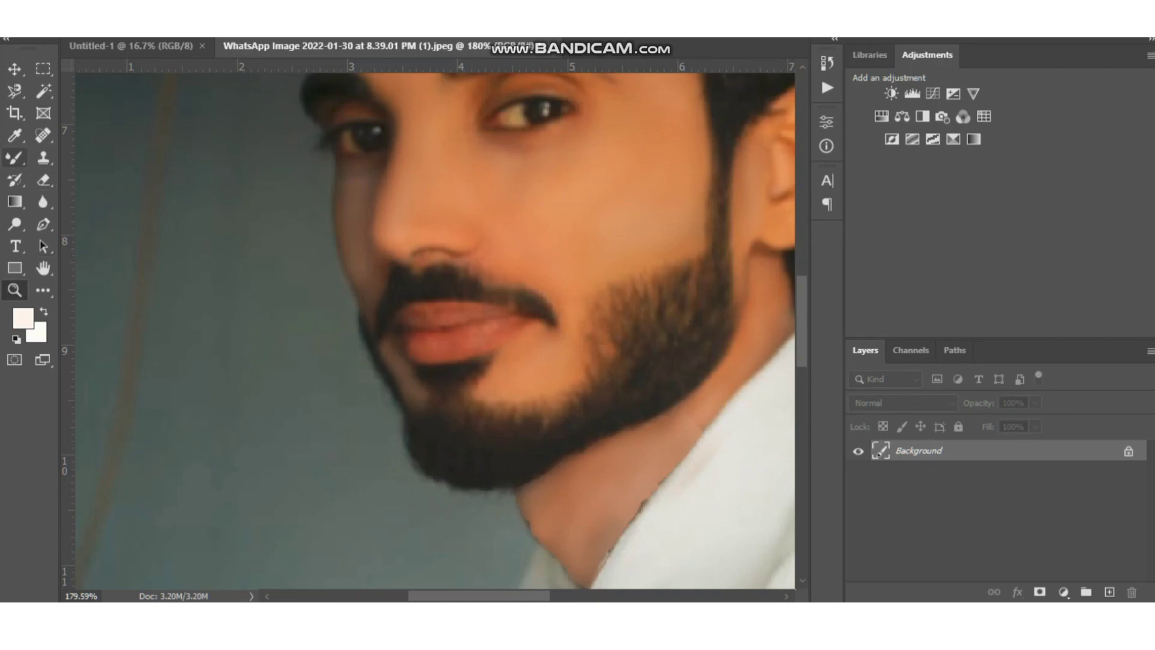
{"action": "left_click_drag", "start_coordinate": [636, 539], "coordinate": [667, 503]}
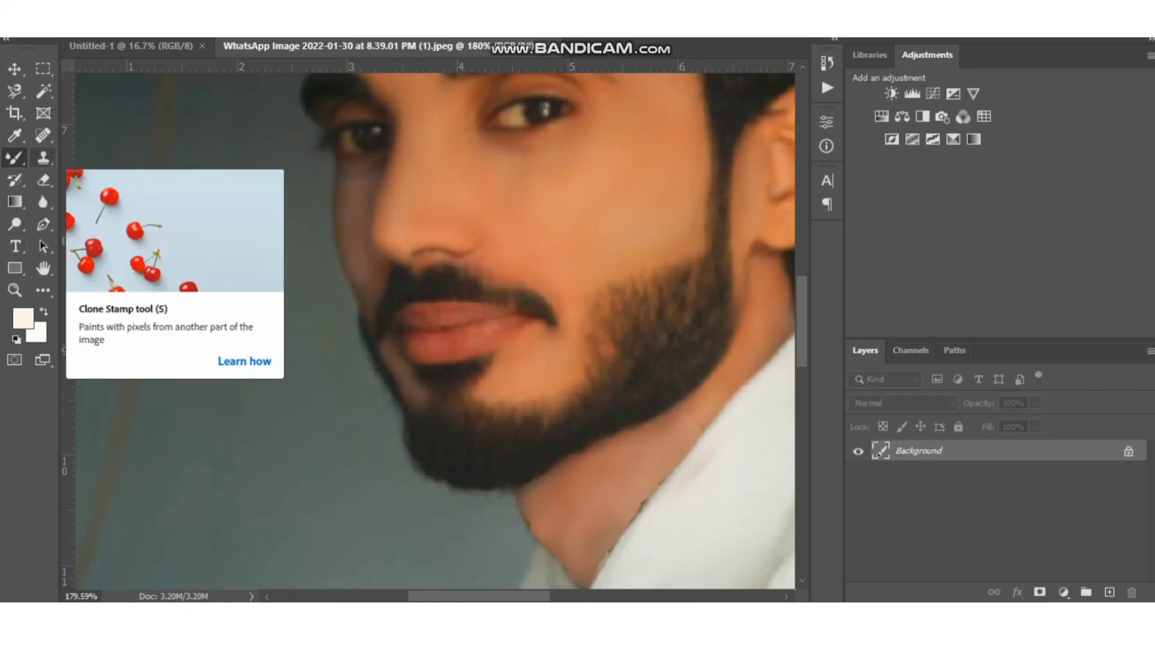
- Try to retouch the white collar beside the neck with the Clone Stamp
{"action": "left_click", "coordinate": [44, 158]}
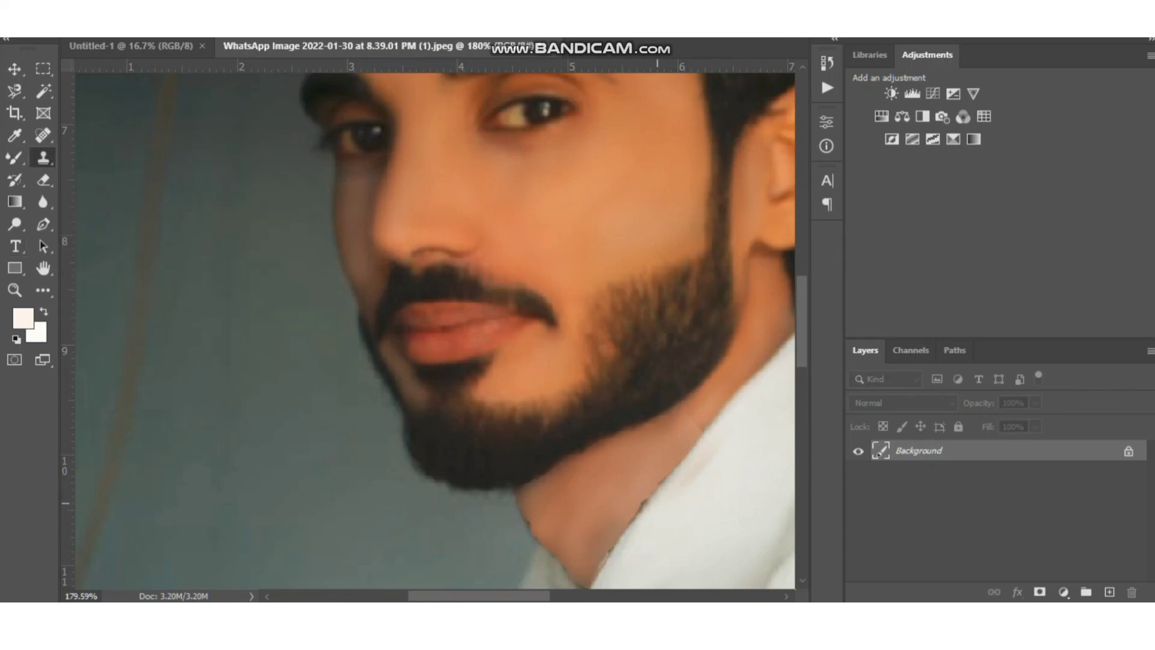
{"action": "left_click", "coordinate": [676, 514]}
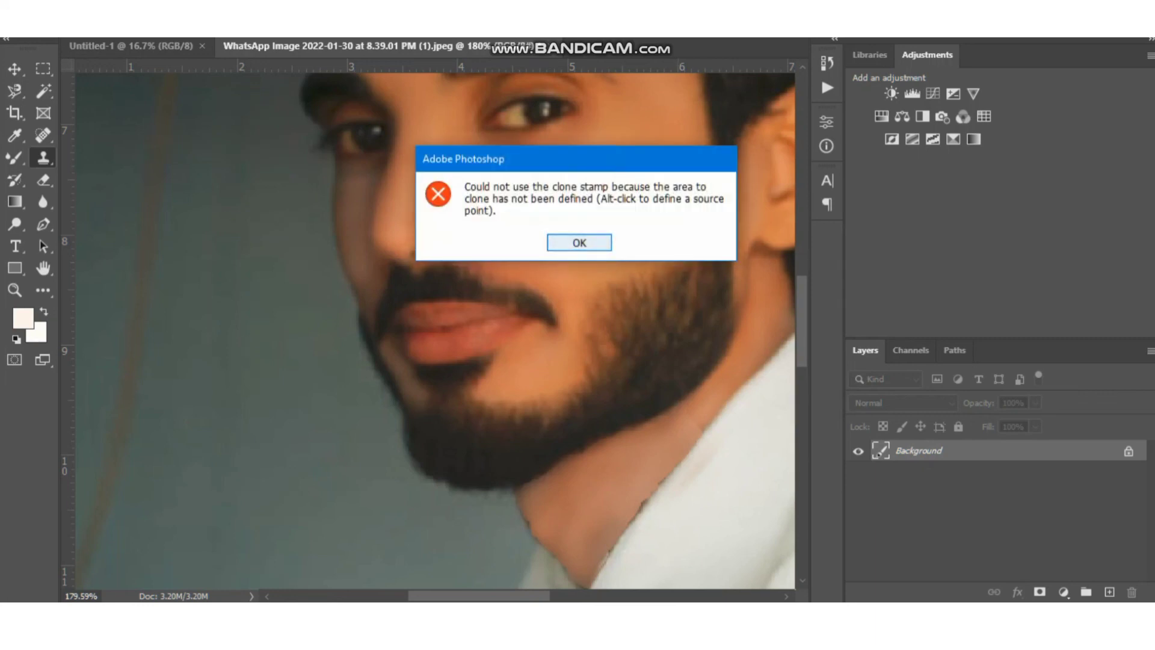
{"action": "left_click", "coordinate": [579, 242]}
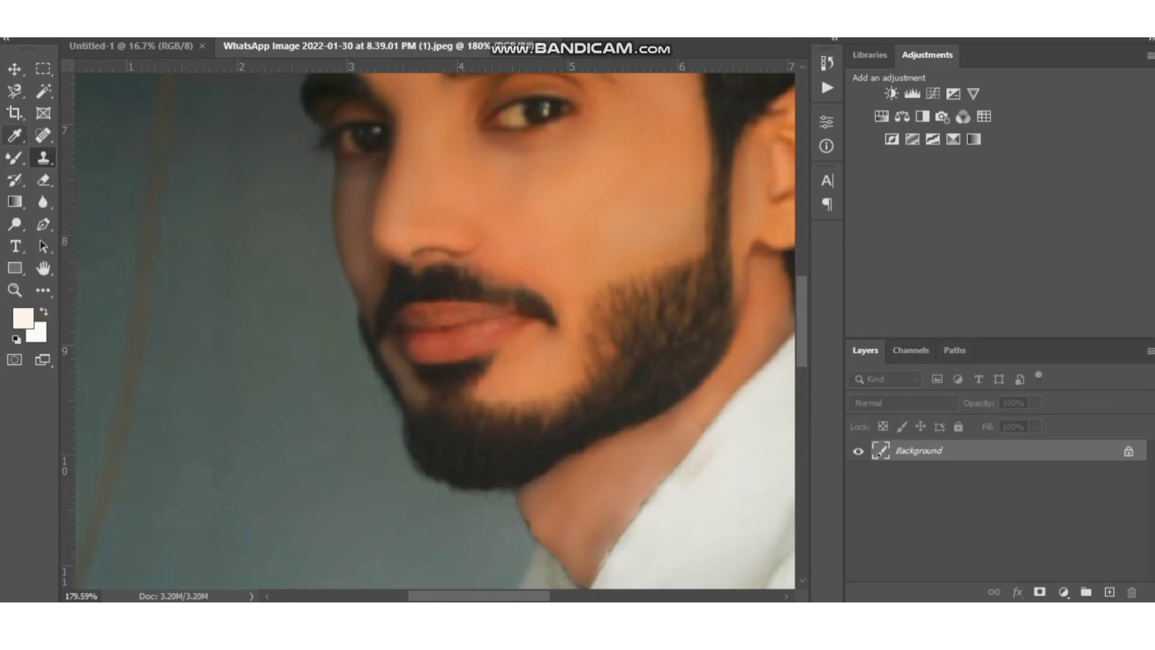
{"action": "left_click", "coordinate": [43, 245]}
{"action": "scroll", "coordinate": [268, 181], "scroll_direction": "down", "scroll_amount": 5}
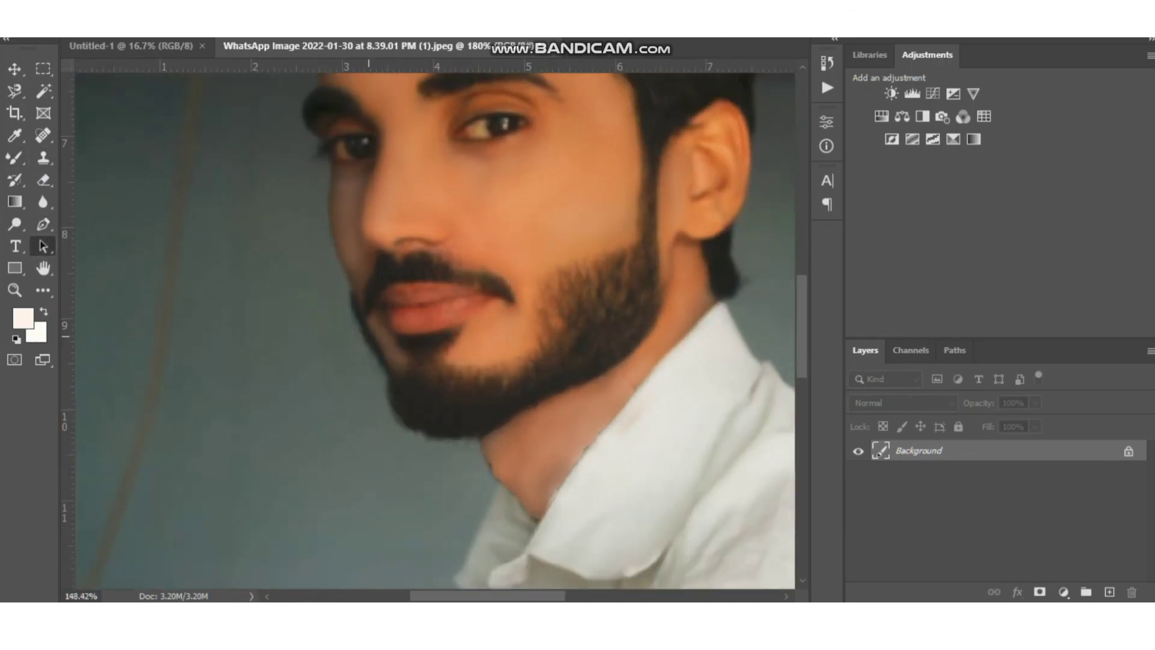
{"action": "scroll", "coordinate": [267, 180], "scroll_direction": "down", "scroll_amount": 1}
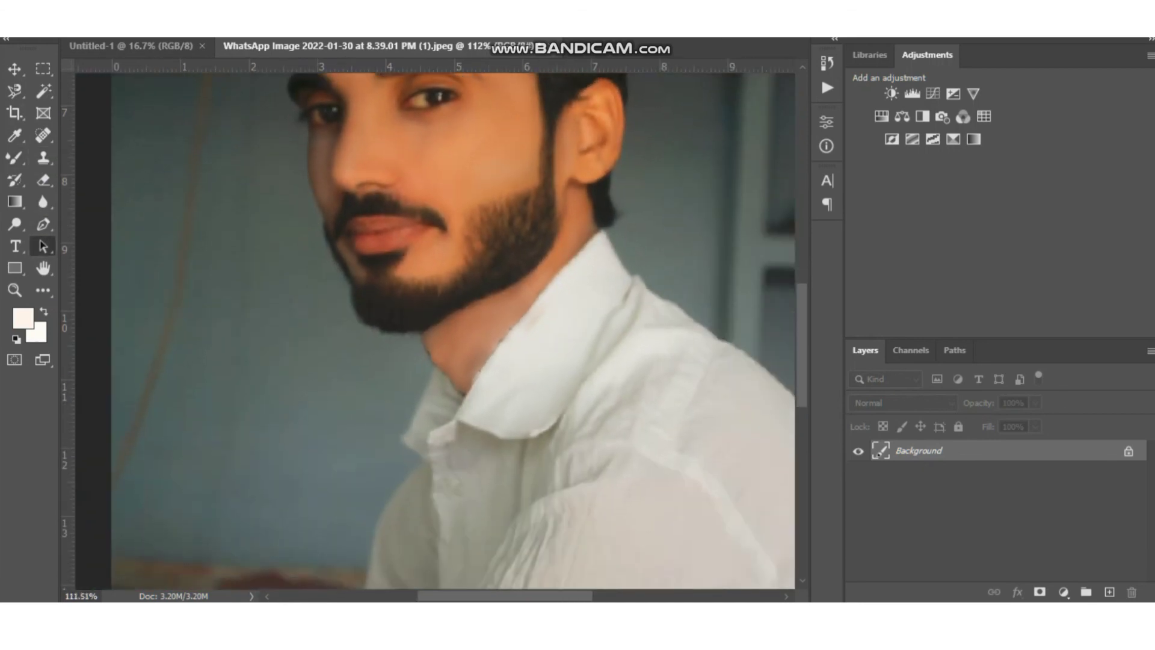
{"action": "left_click", "coordinate": [368, 3]}
{"action": "left_click", "coordinate": [286, 3]}
{"action": "left_click", "coordinate": [286, 3]}
{"action": "left_click", "coordinate": [285, 3]}
{"action": "left_click", "coordinate": [232, 3]}
{"action": "left_click", "coordinate": [277, 121]}
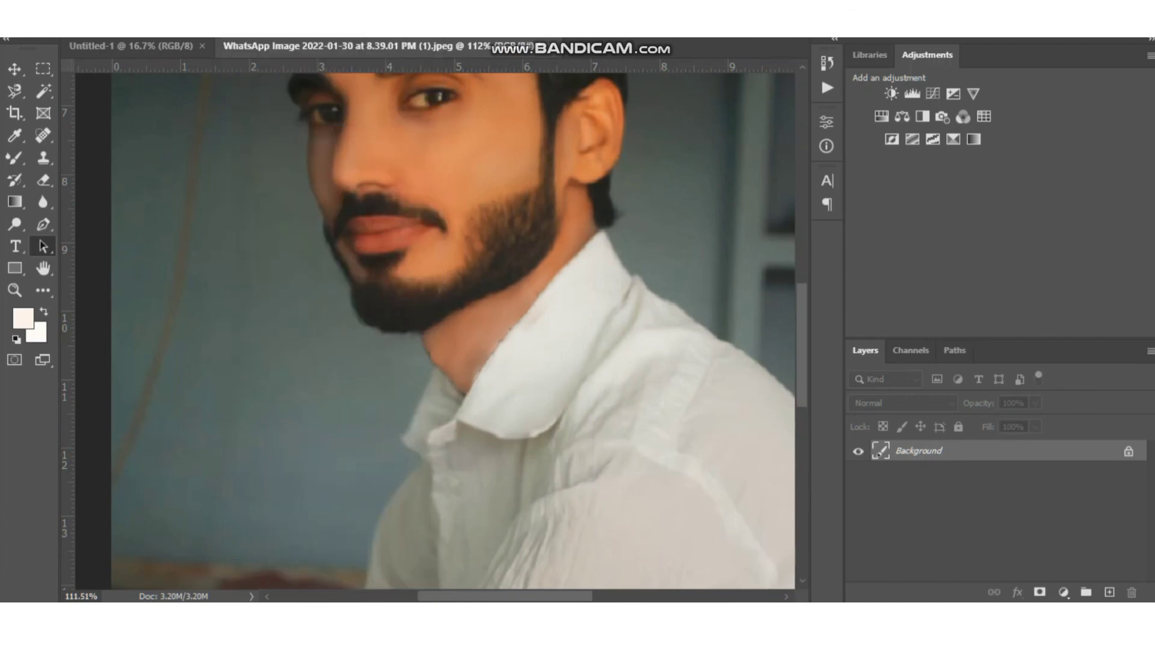